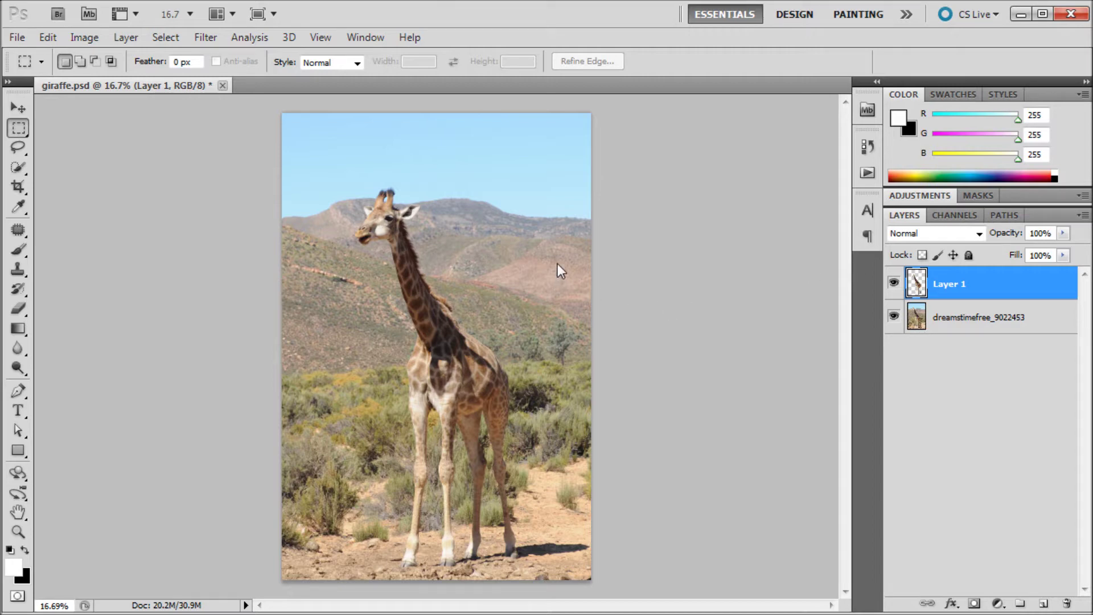
# - Toggle the background photo and giraffe cut-out layers on and off to compare them
pyautogui.click(894, 316)
pyautogui.click(893, 316)
pyautogui.click(893, 317)
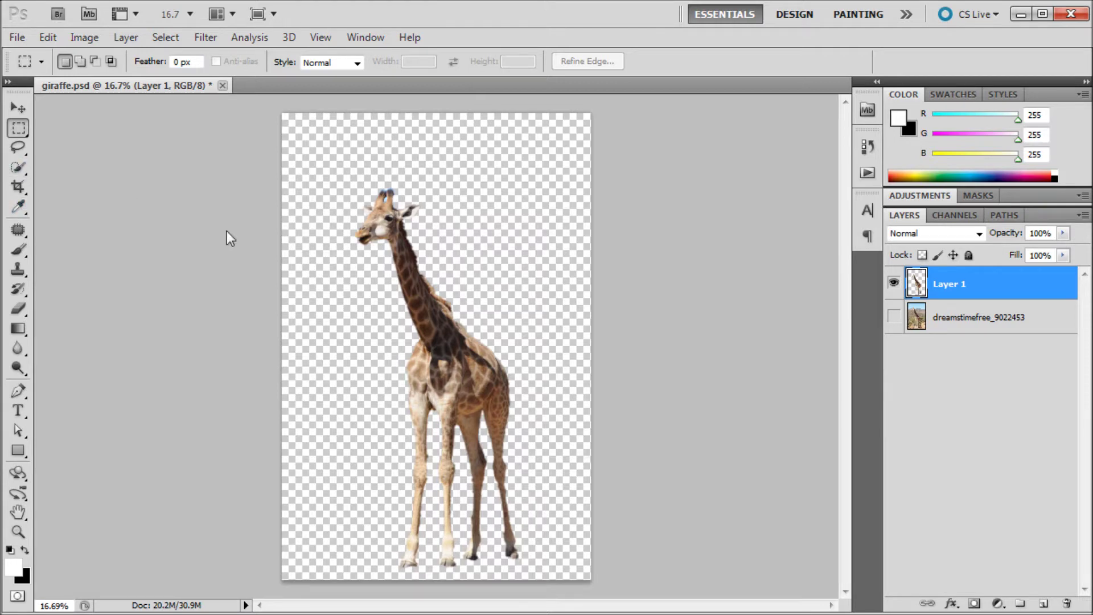
pyautogui.click(894, 317)
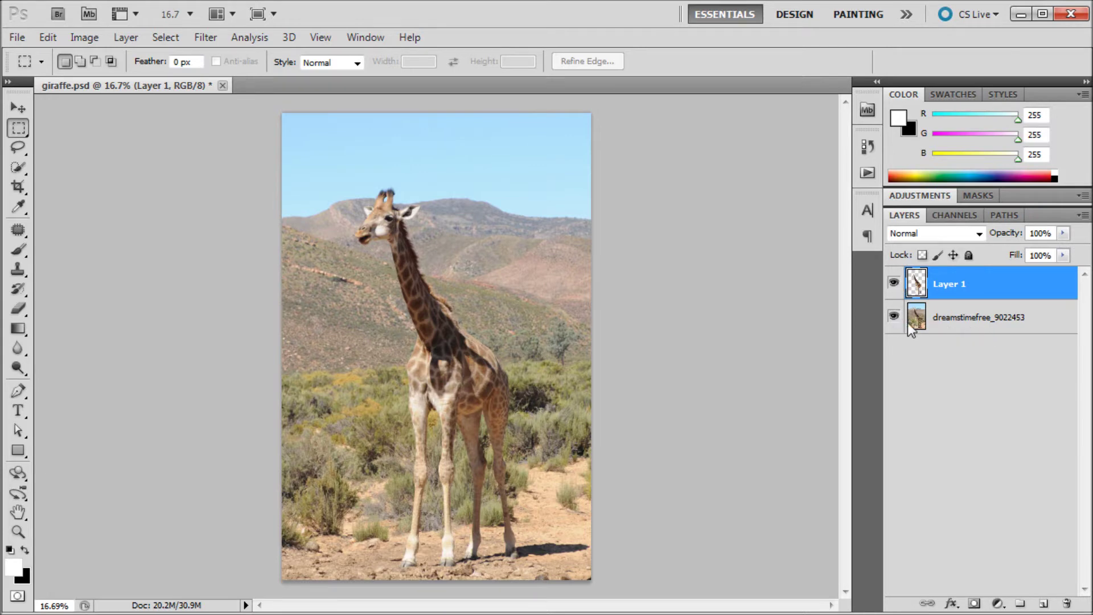
pyautogui.click(894, 283)
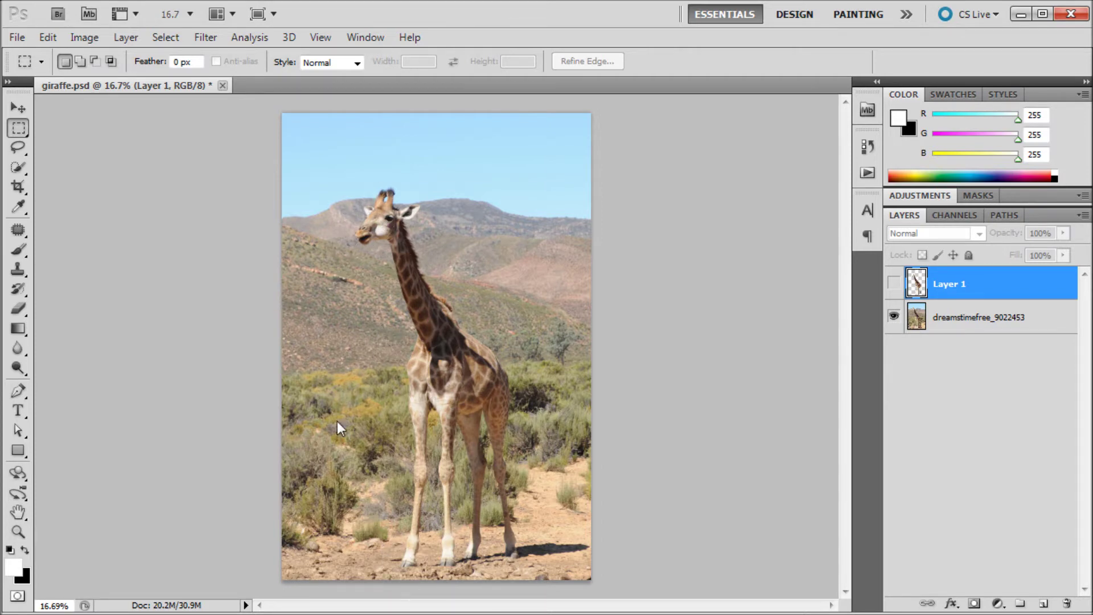
pyautogui.click(894, 283)
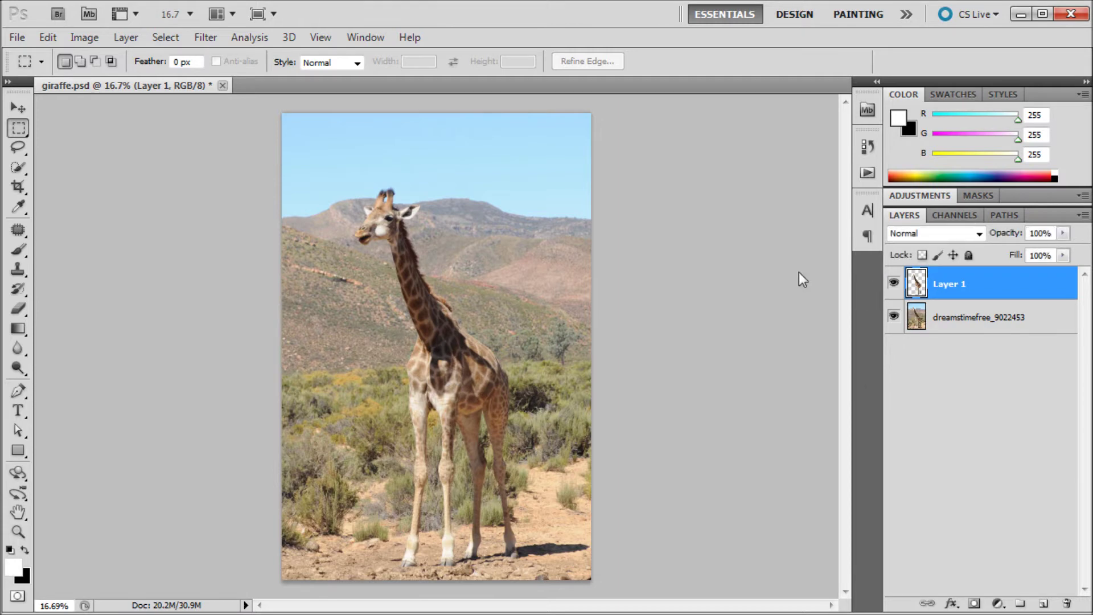
# - Load the giraffe outline as a selection on the background layer and expand it by 20 pixels
pyautogui.keyDown('ctrl'); pyautogui.click(915, 287); pyautogui.keyUp('ctrl')
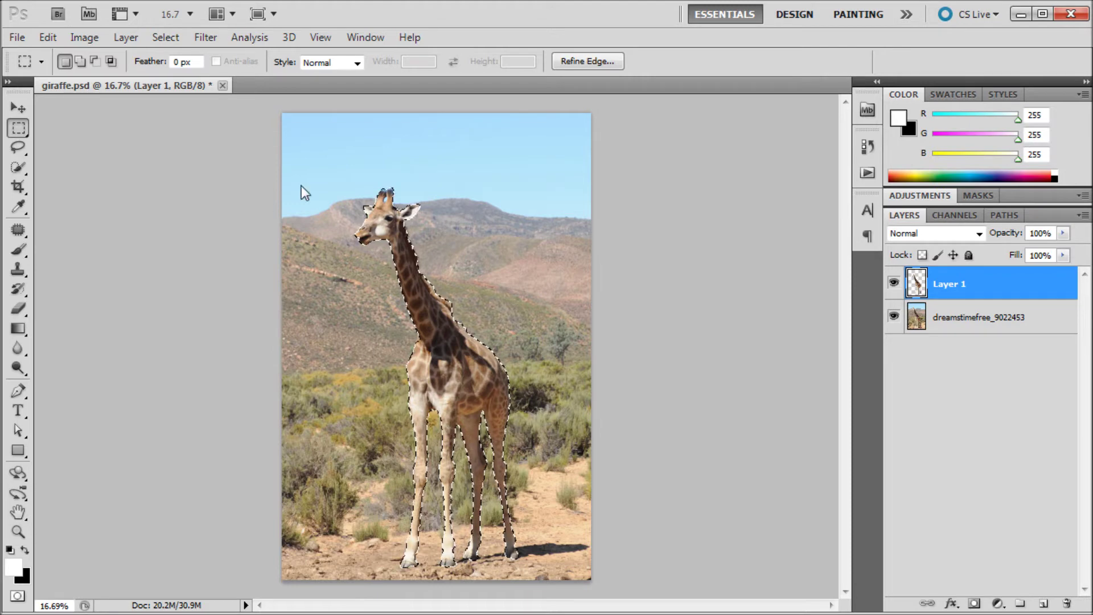
pyautogui.click(959, 317)
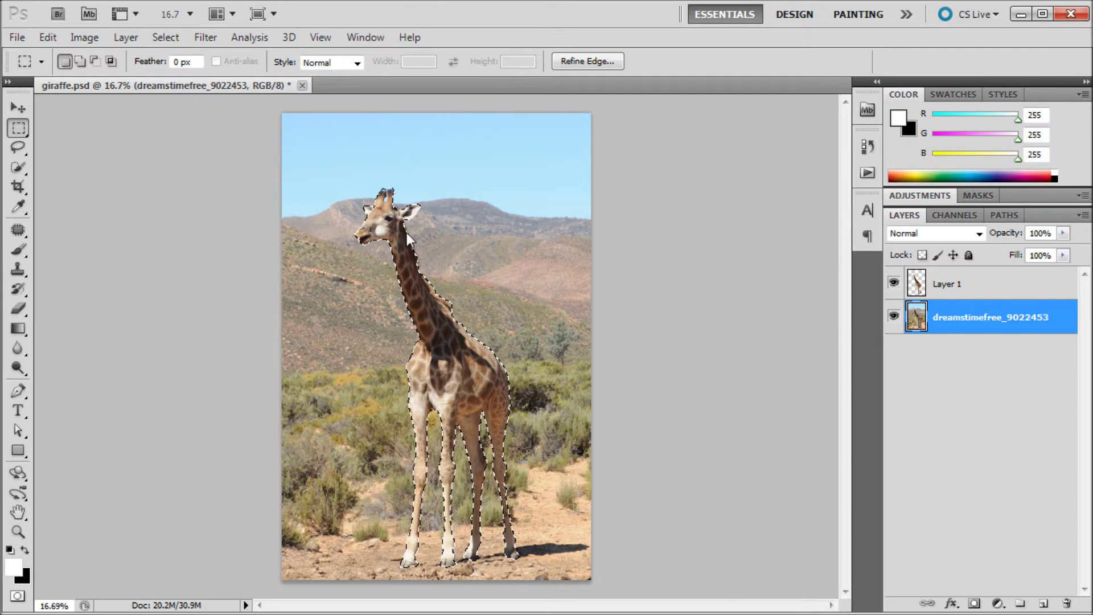
pyautogui.click(163, 39)
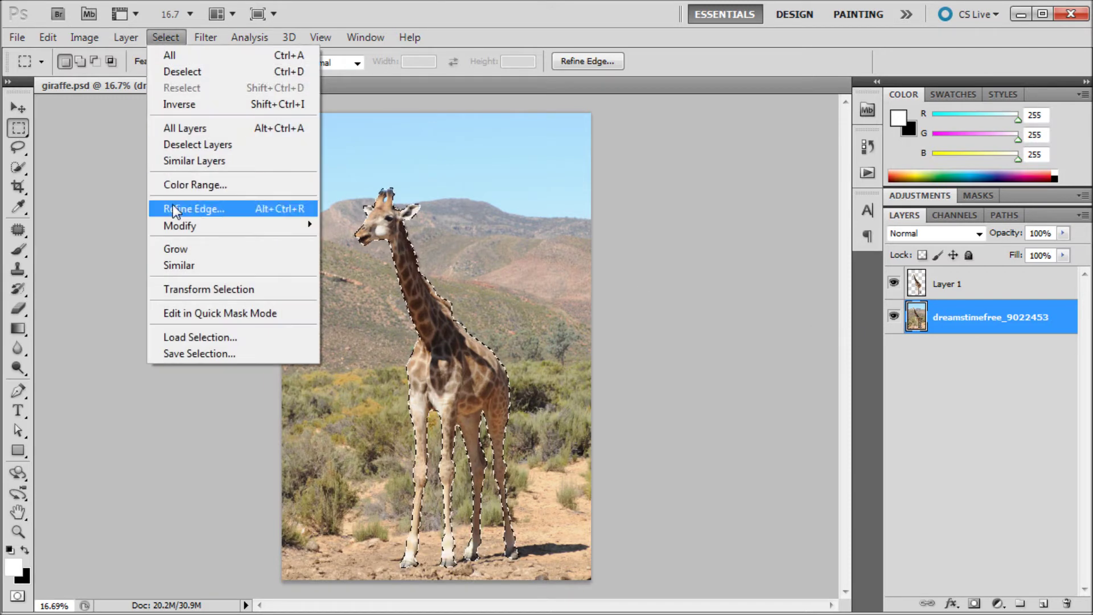
pyautogui.moveTo(219, 228)
pyautogui.click(390, 257)
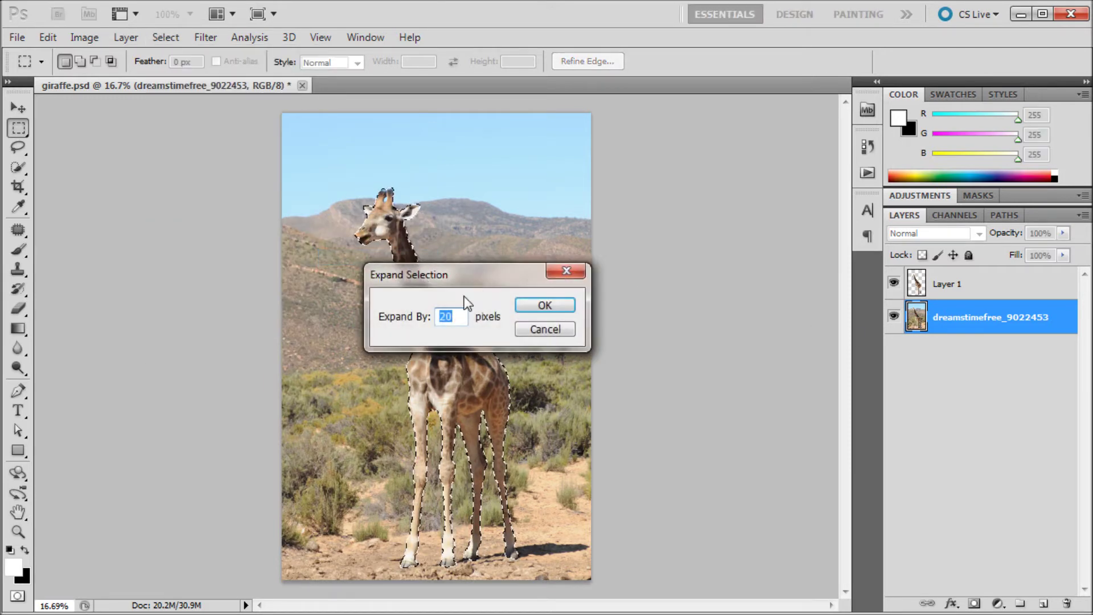
pyautogui.click(539, 306)
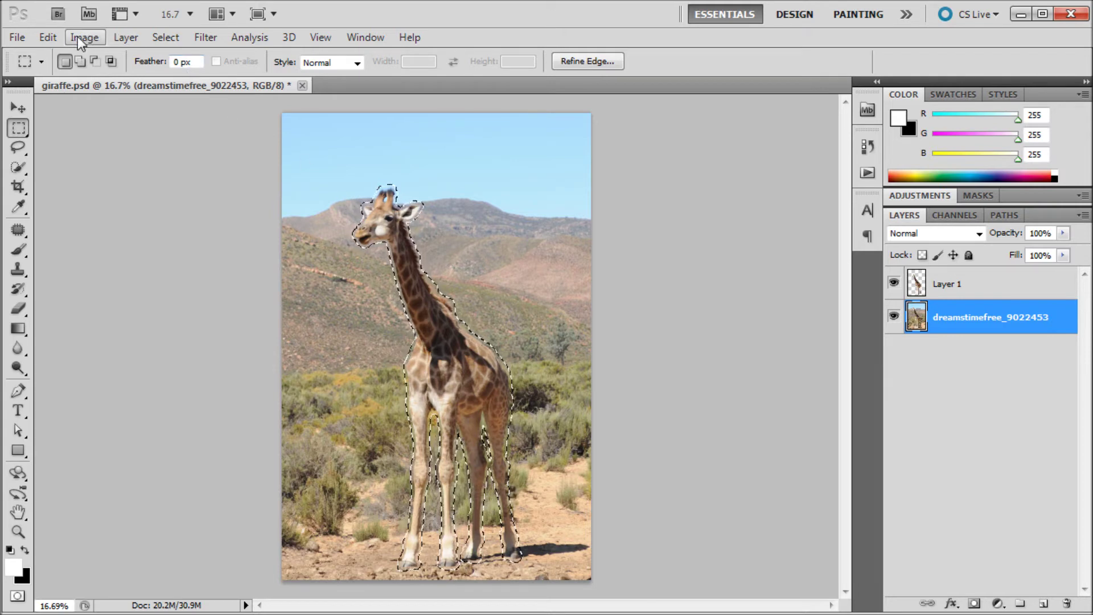
# - Fill the selected giraffe area on the background photo with a Content-Aware fill
pyautogui.click(47, 38)
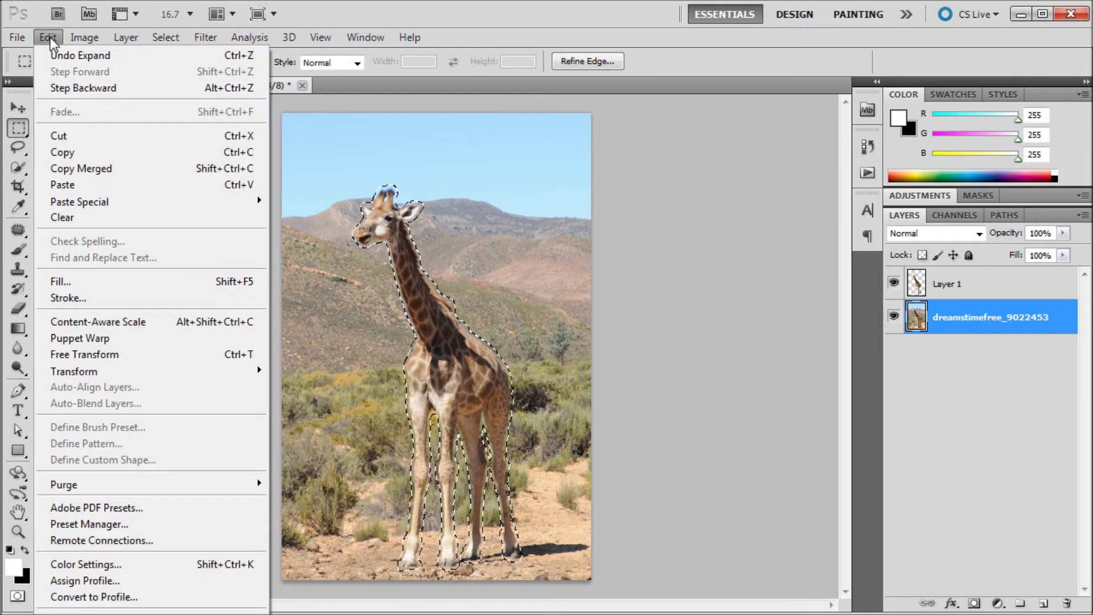
pyautogui.click(121, 282)
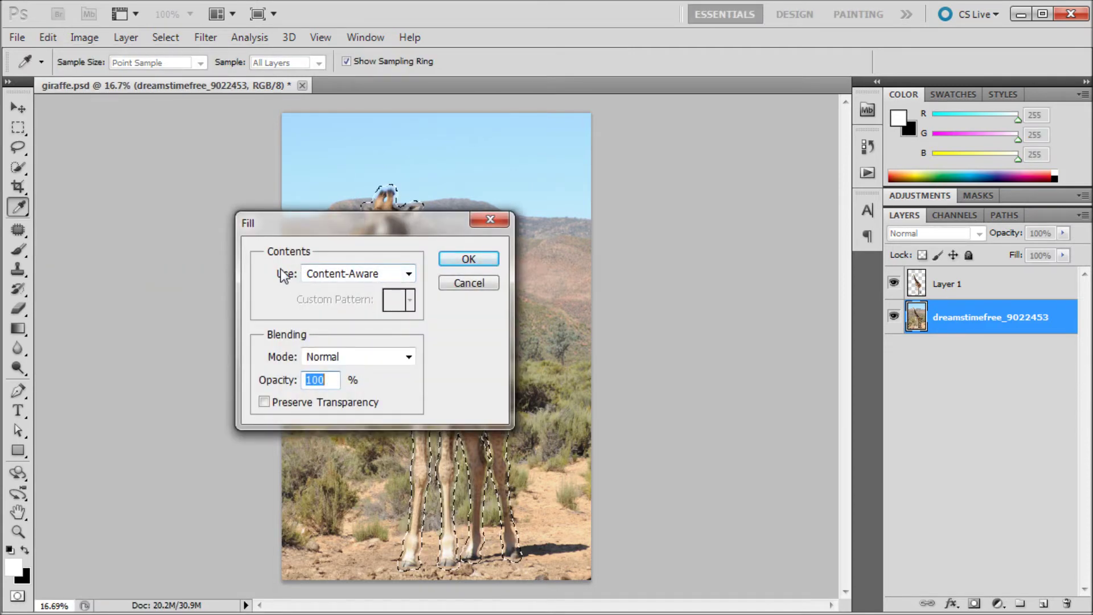
pyautogui.click(461, 262)
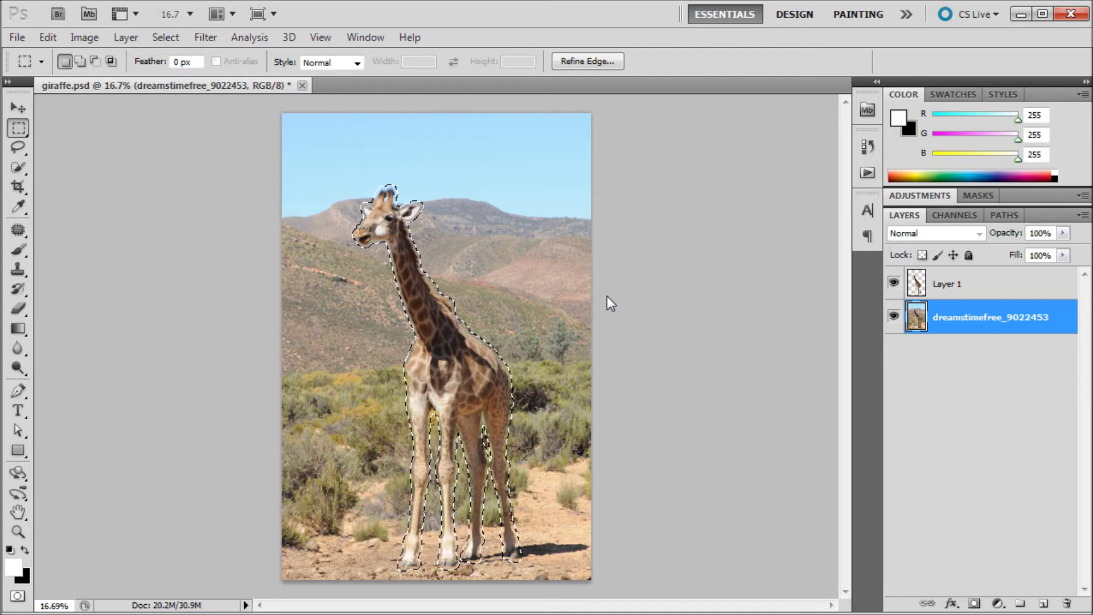
# - Deselect and toggle the giraffe layer to check the filled landscape, leaving it visible
pyautogui.click(895, 281)
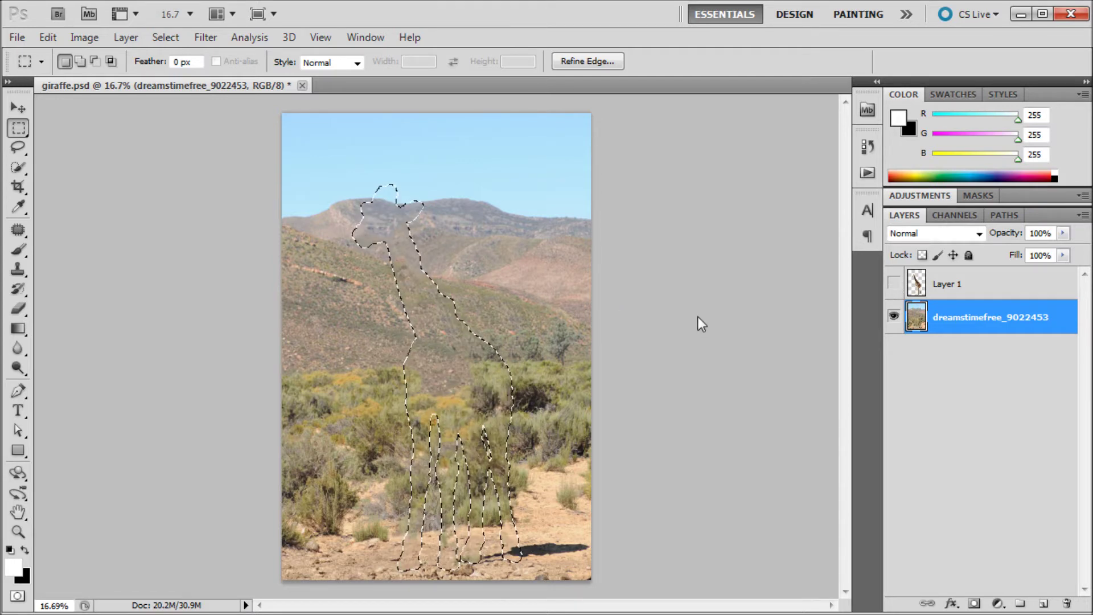
pyautogui.hotkey('ctrl', 'd')
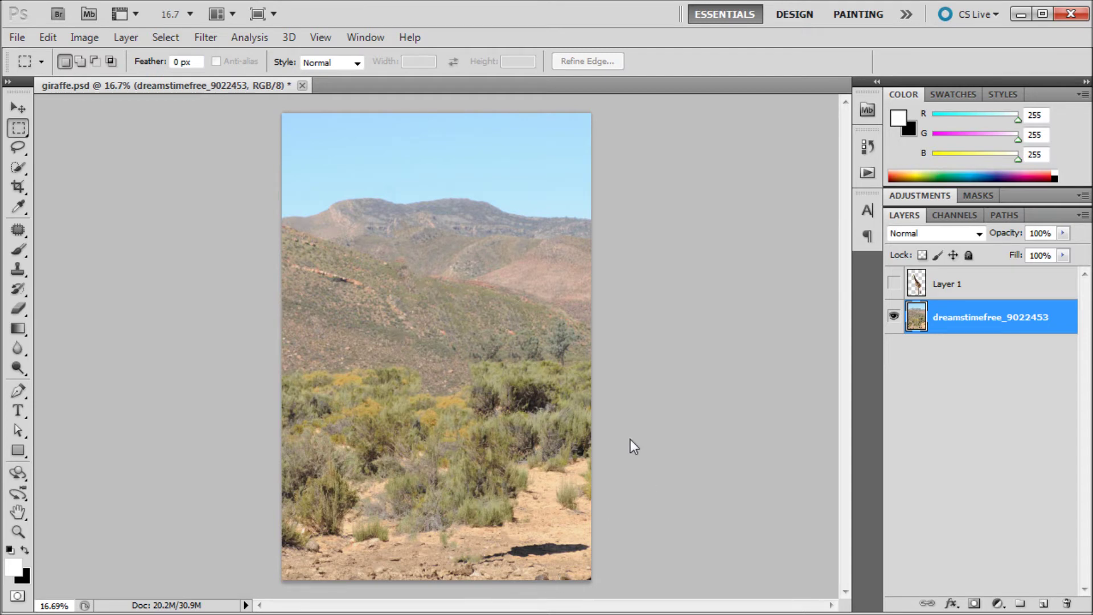
pyautogui.click(894, 283)
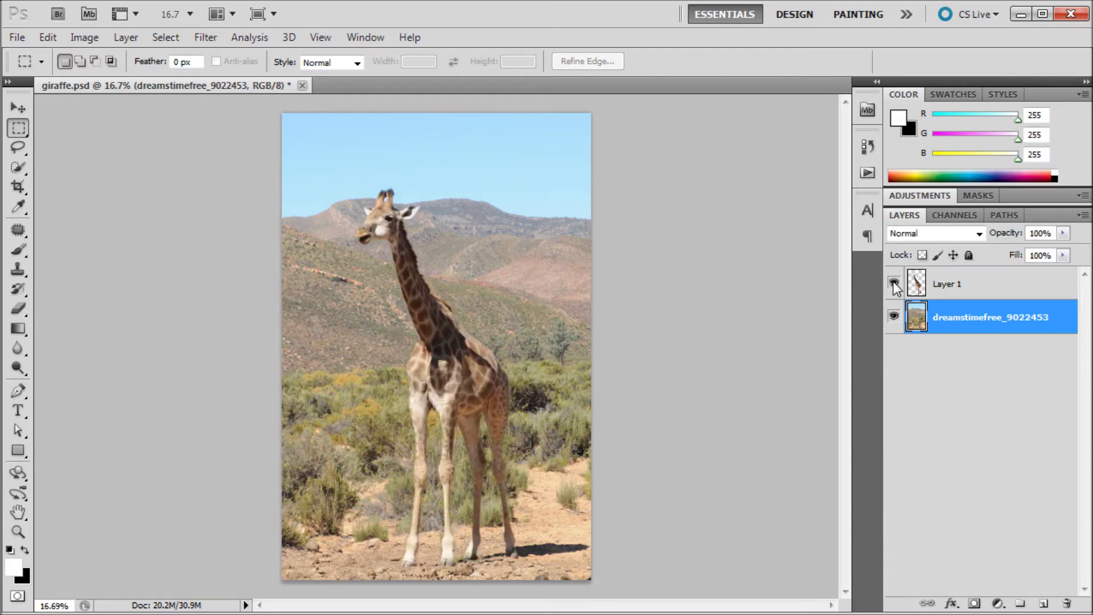
pyautogui.click(893, 284)
pyautogui.click(893, 284)
pyautogui.click(894, 284)
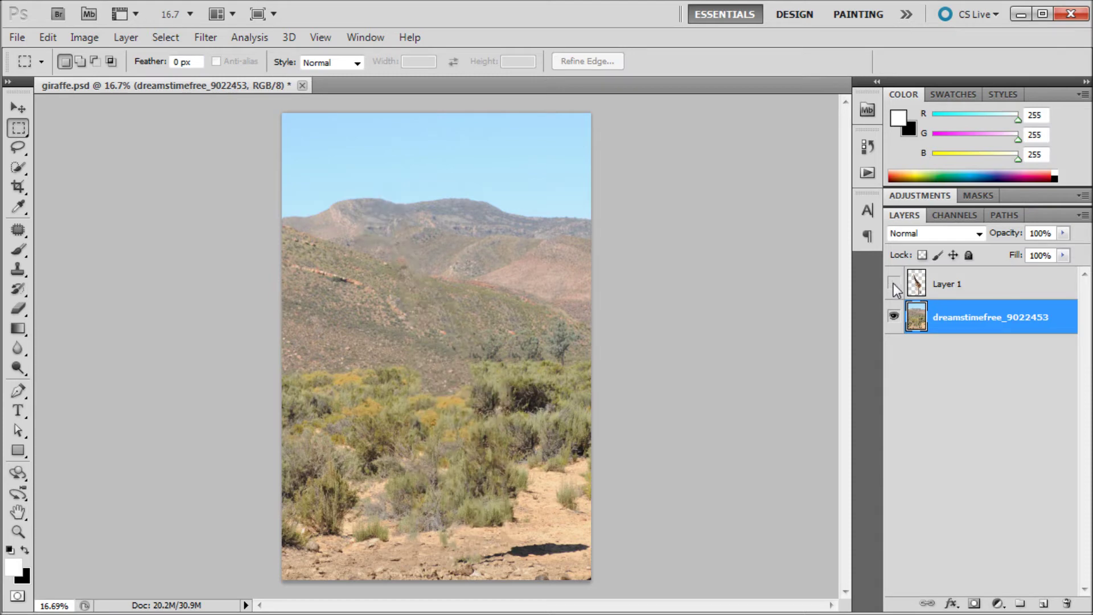
pyautogui.click(894, 284)
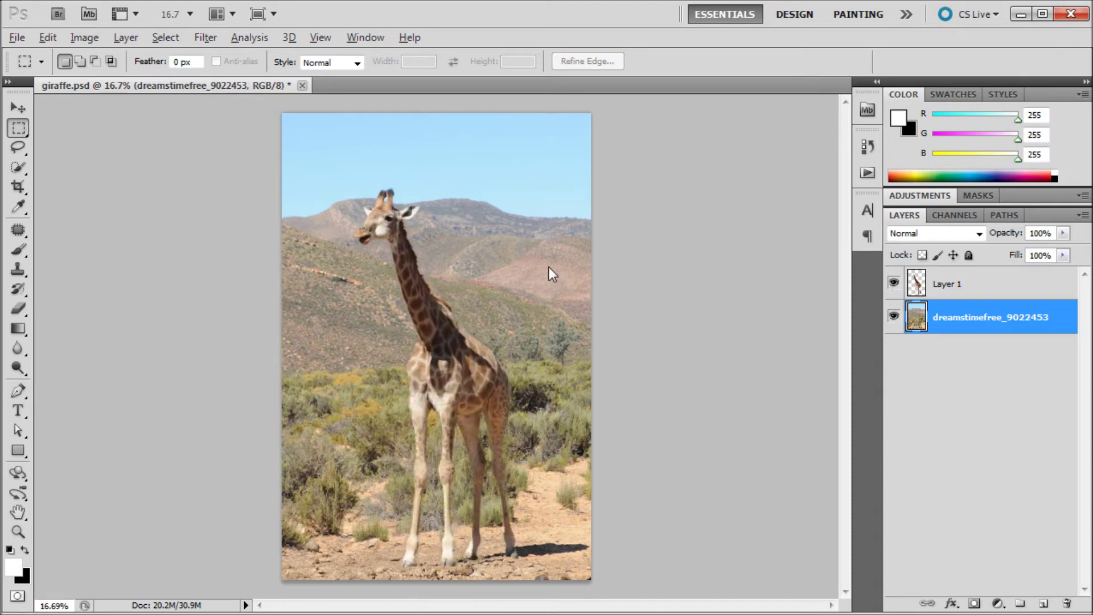
pyautogui.scroll(2, 549, 268)
# - Start Puppet Warp on the giraffe cut-out layer with the mesh shown and Normal mode
pyautogui.scroll(-2, 491, 322)
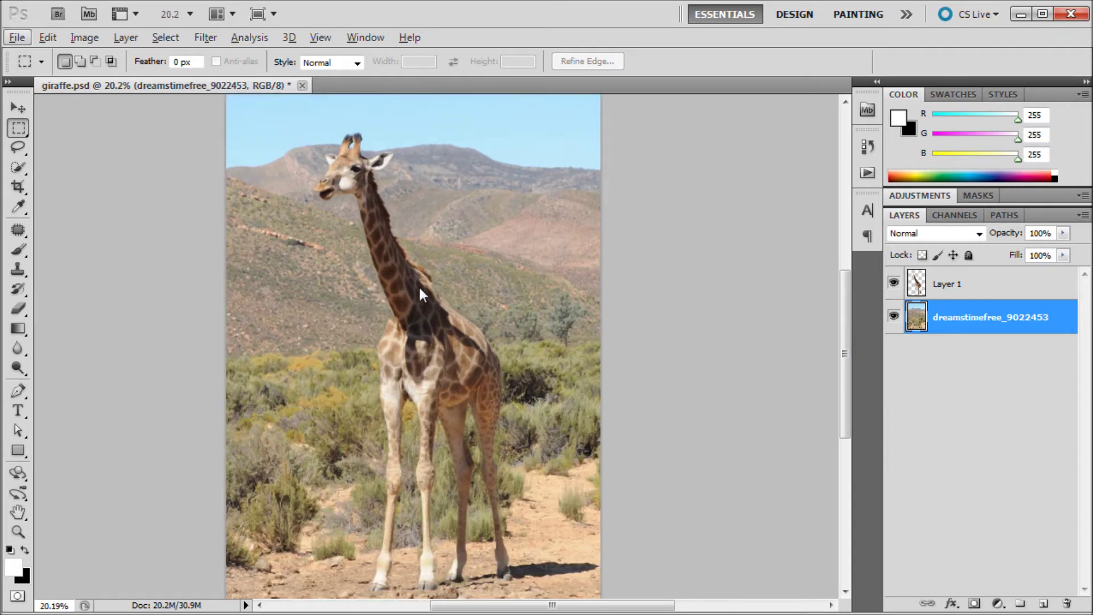
pyautogui.click(921, 286)
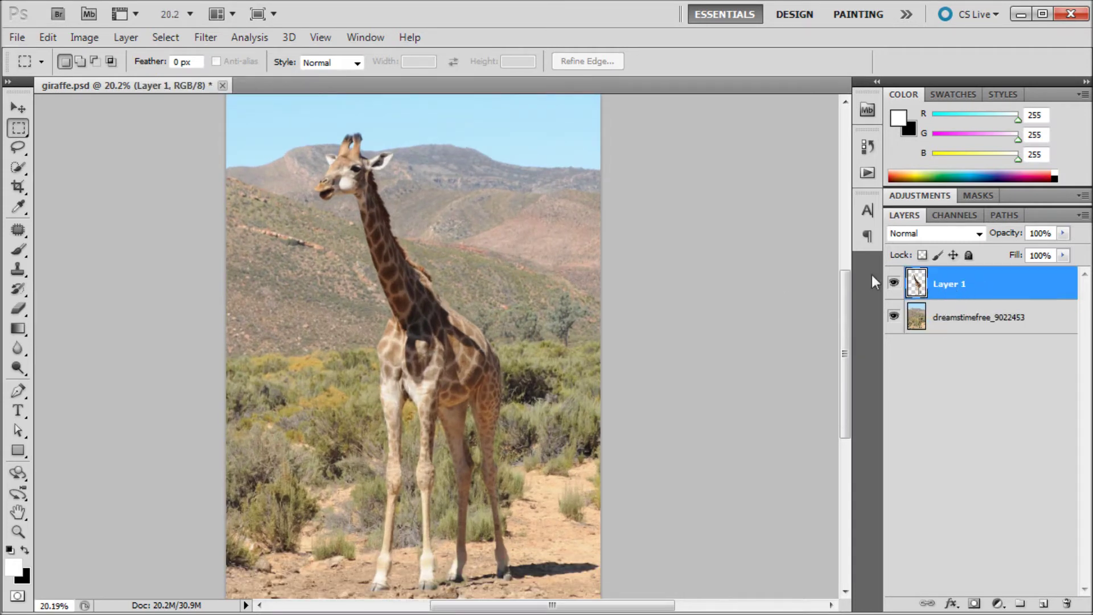
pyautogui.click(44, 34)
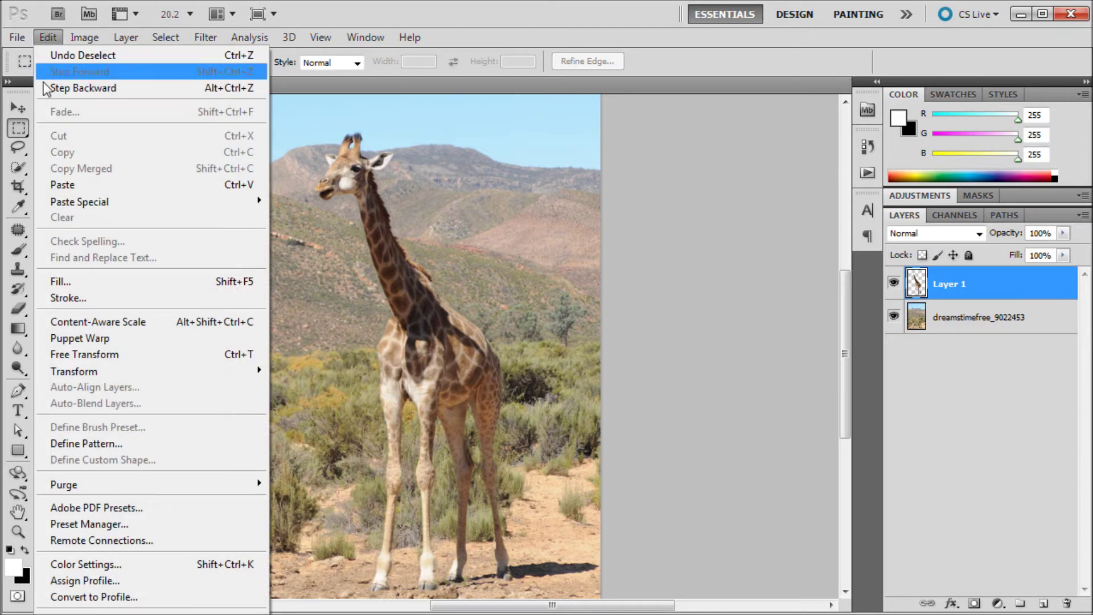
pyautogui.click(116, 338)
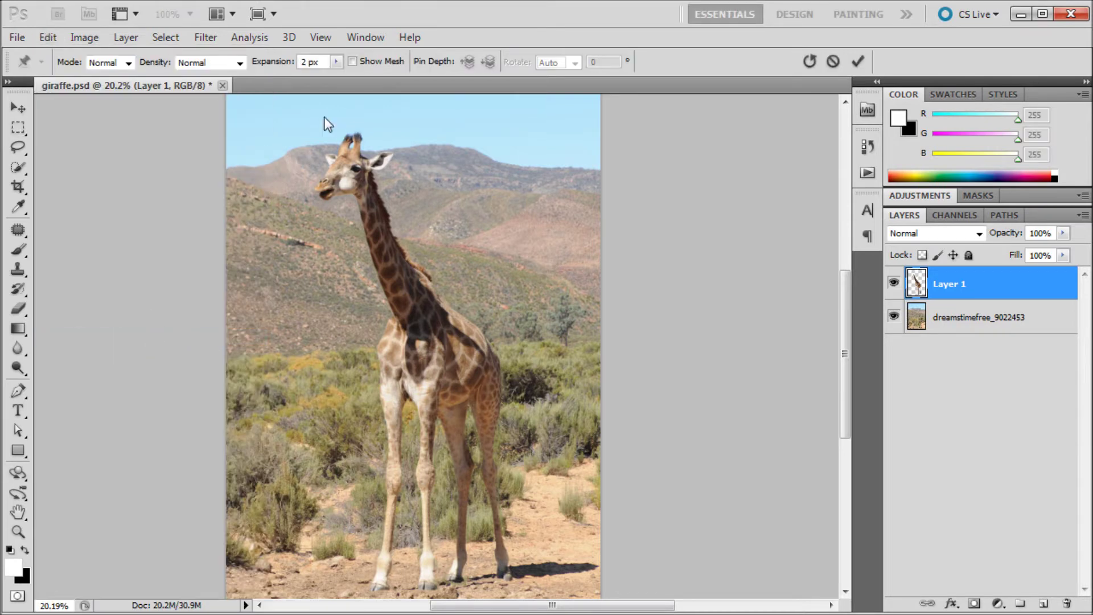
pyautogui.click(353, 58)
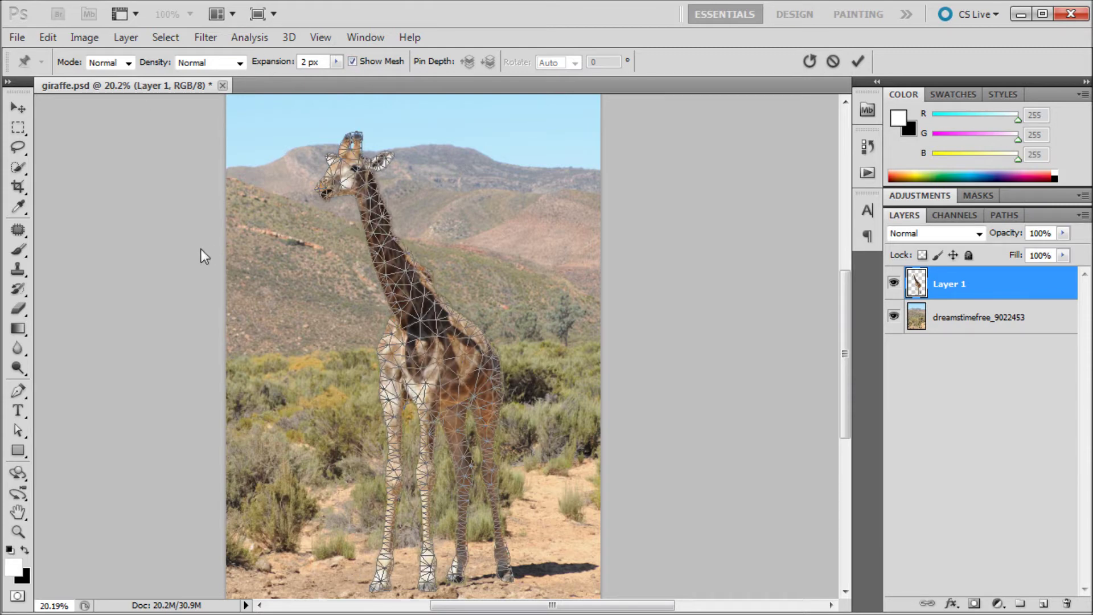
pyautogui.click(127, 59)
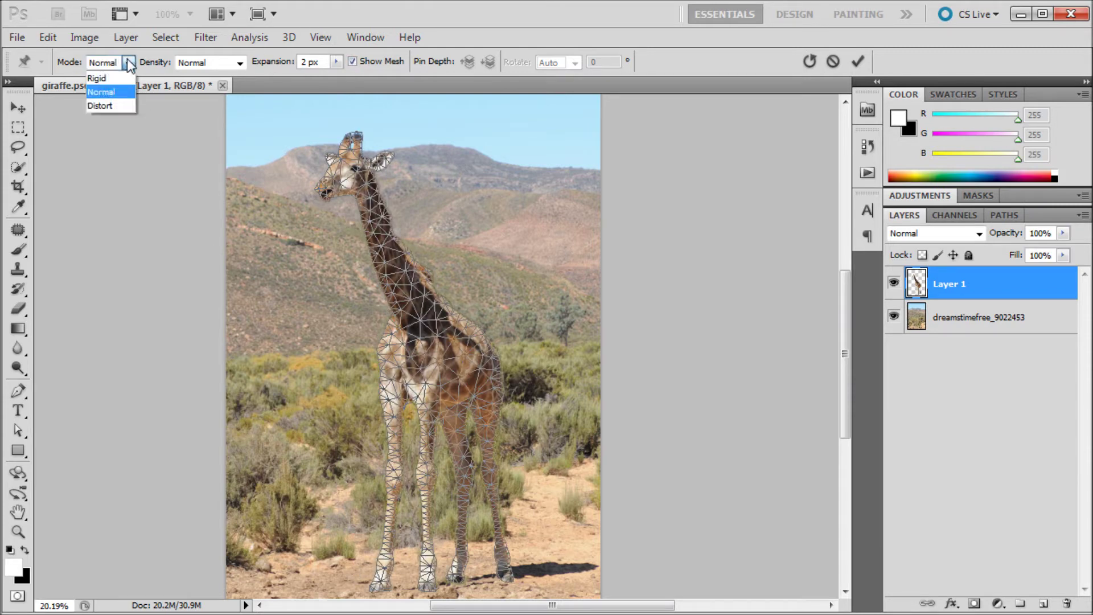
pyautogui.click(140, 59)
# - Try Fewer Points and More Points mesh density, then keep density at Normal
pyautogui.click(240, 62)
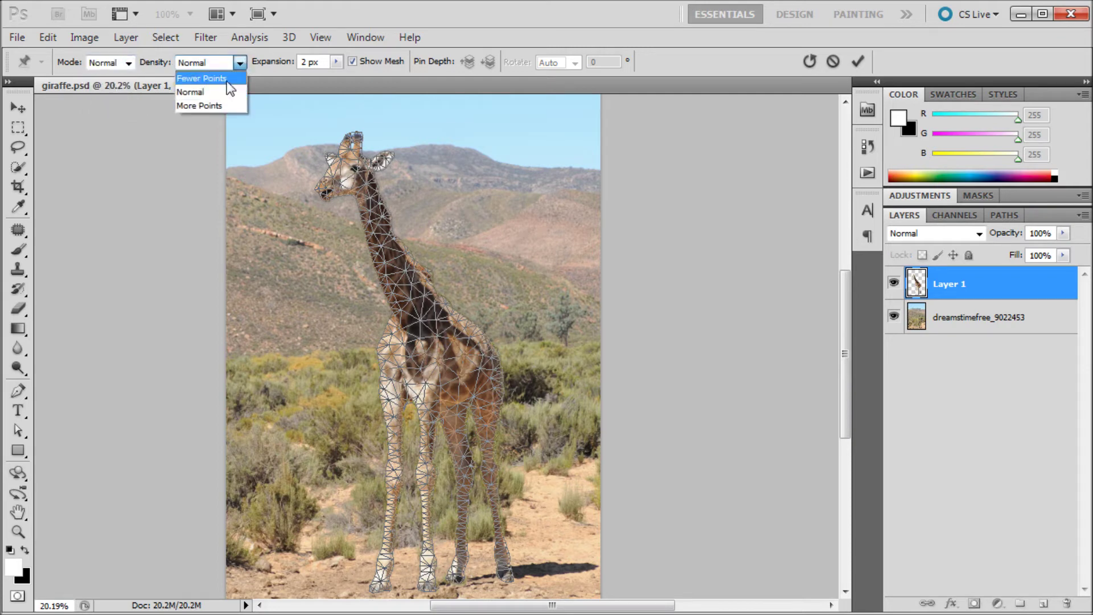
pyautogui.click(226, 80)
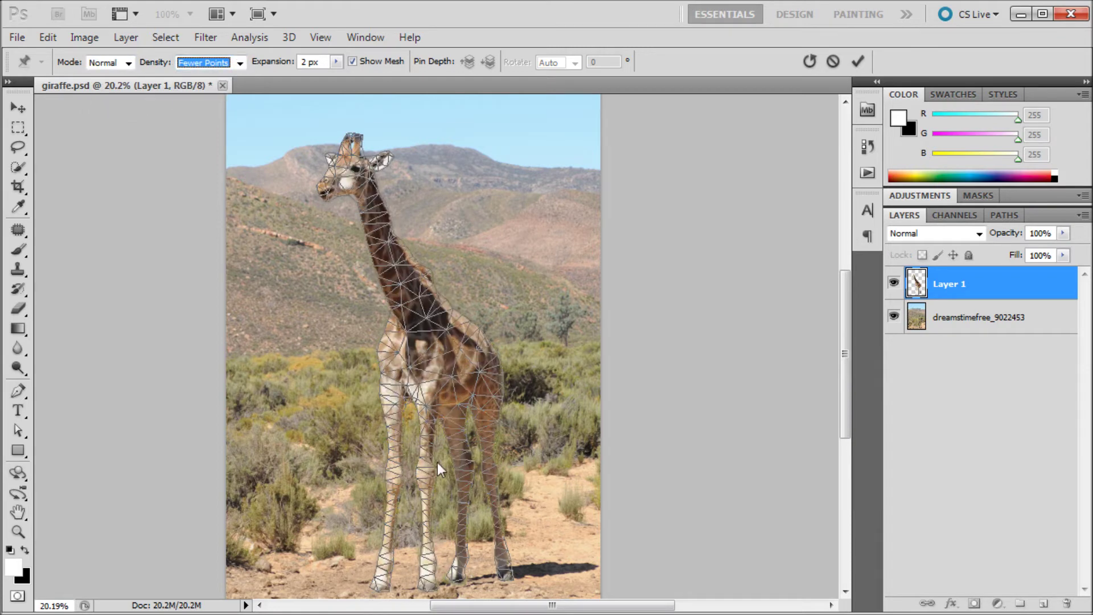
pyautogui.click(240, 62)
pyautogui.click(210, 92)
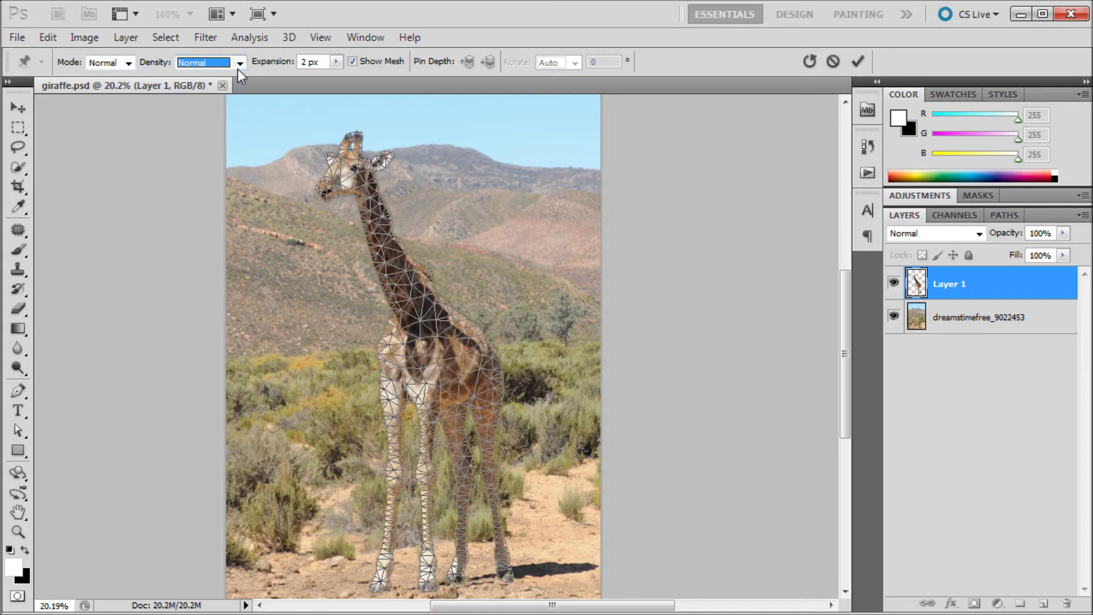
pyautogui.click(240, 64)
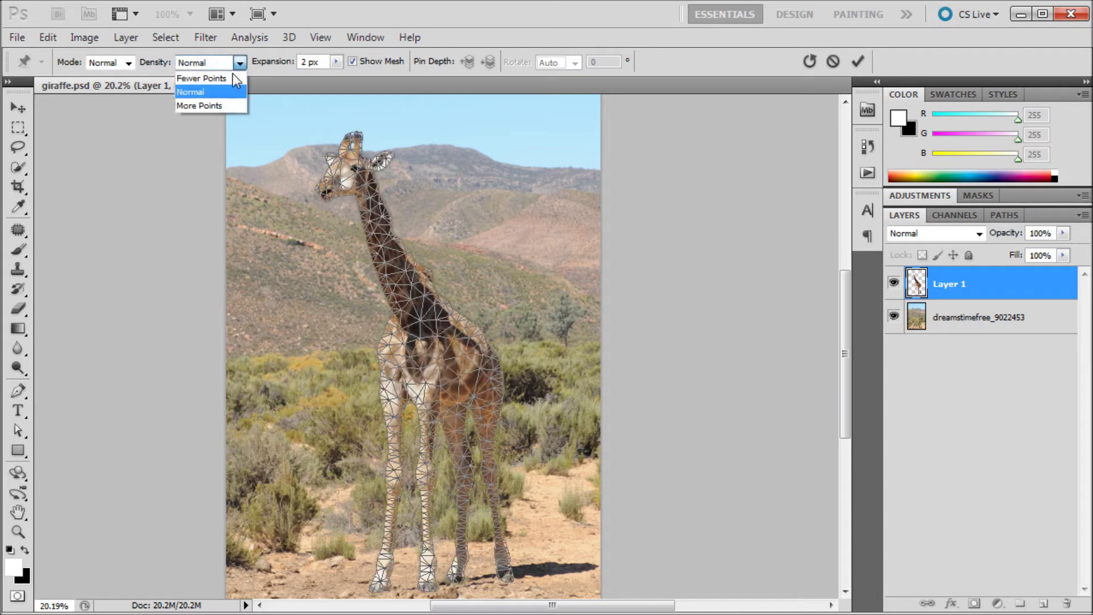
pyautogui.click(216, 106)
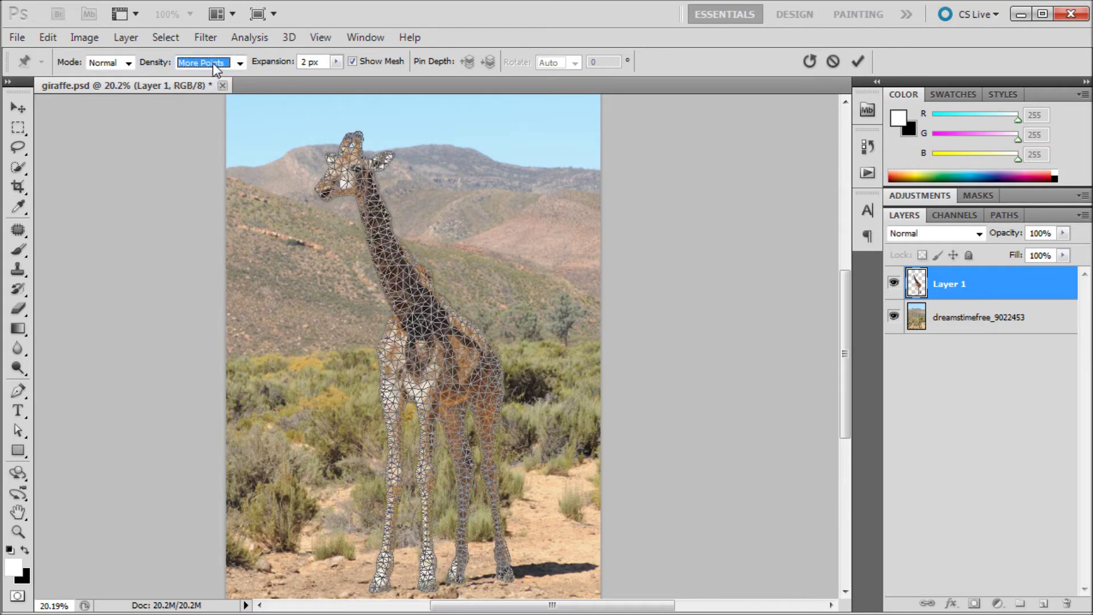
pyautogui.click(216, 66)
pyautogui.click(218, 92)
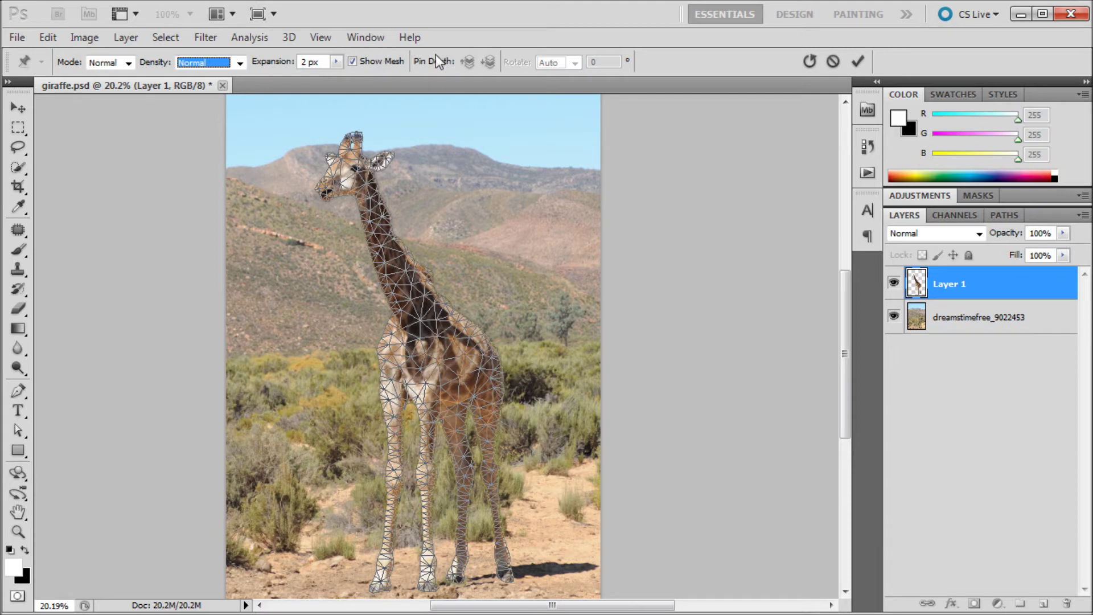
# - Toggle Show Mesh a few times and leave the mesh overlay hidden
pyautogui.click(350, 60)
pyautogui.click(351, 60)
pyautogui.click(351, 60)
pyautogui.click(350, 61)
pyautogui.click(352, 61)
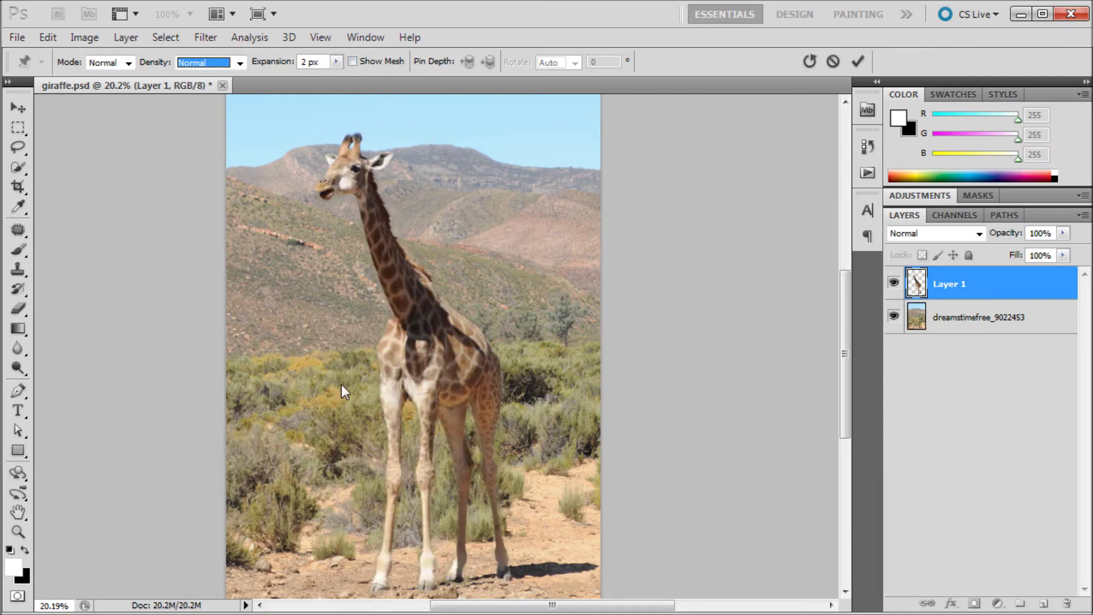
# - Pin both front hooves, both front knees and the giraffe's chest
pyautogui.click(380, 584)
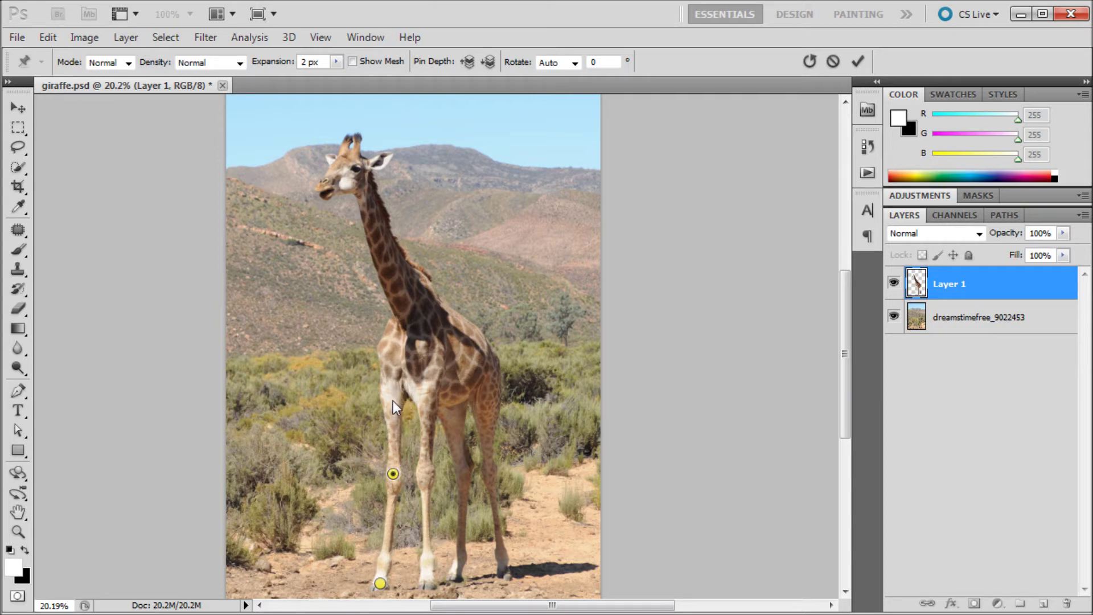
pyautogui.click(392, 399)
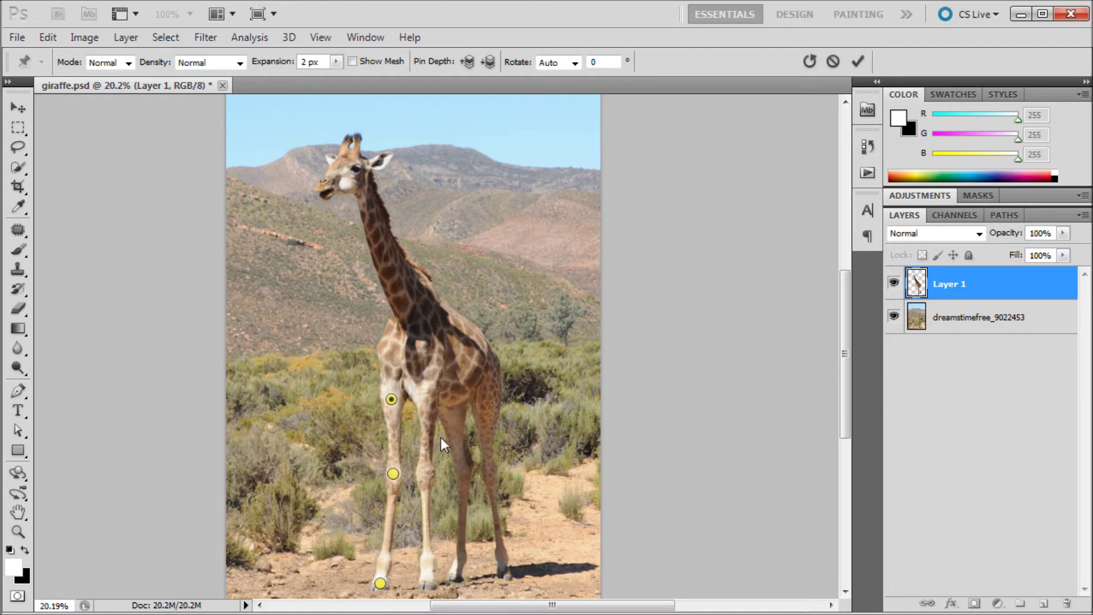
pyautogui.click(426, 472)
pyautogui.click(425, 574)
pyautogui.click(385, 347)
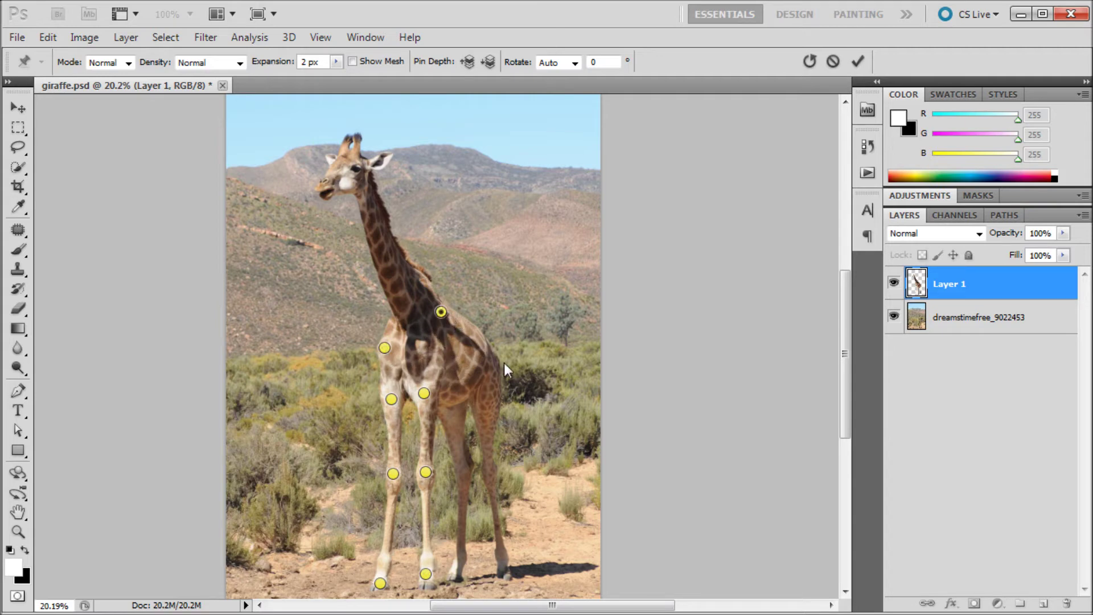
# - Pin the hindquarters, rear-leg joints, rear hoof, mid-neck and head, removing one misplaced pin
pyautogui.click(487, 356)
pyautogui.click(489, 419)
pyautogui.moveTo(488, 415); pyautogui.dragTo(491, 419)
pyautogui.keyDown('alt'); pyautogui.click(491, 420); pyautogui.keyUp('alt')
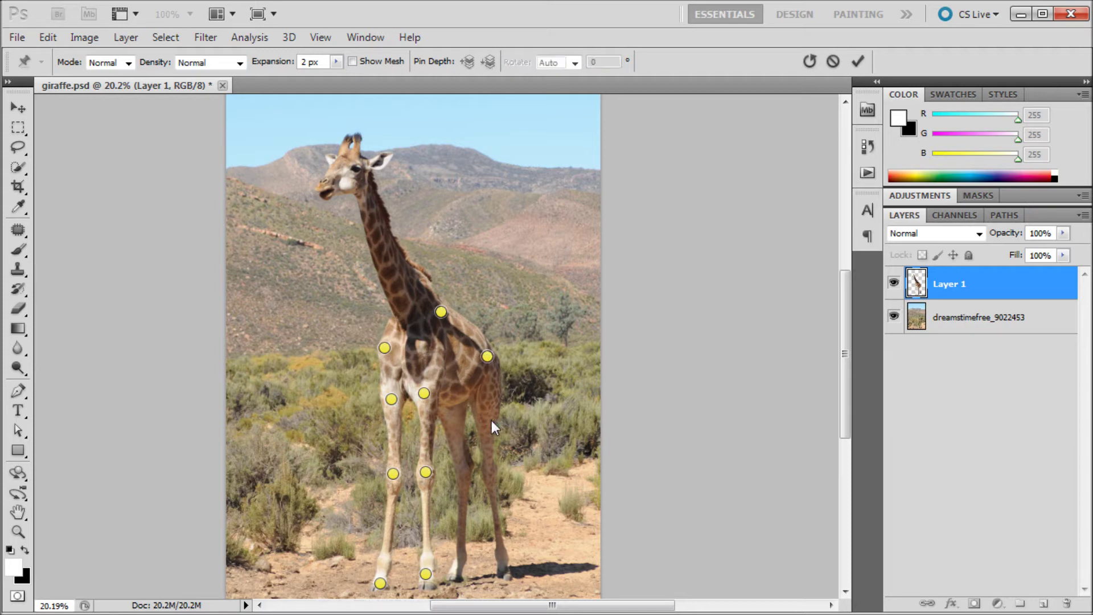
pyautogui.click(491, 470)
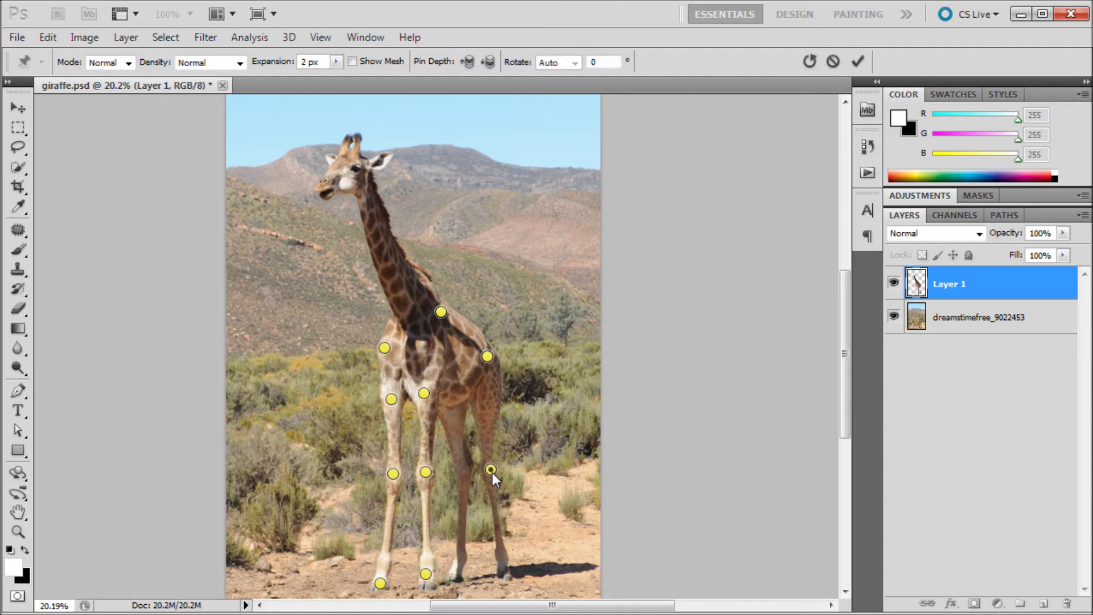
pyautogui.click(503, 567)
pyautogui.click(461, 472)
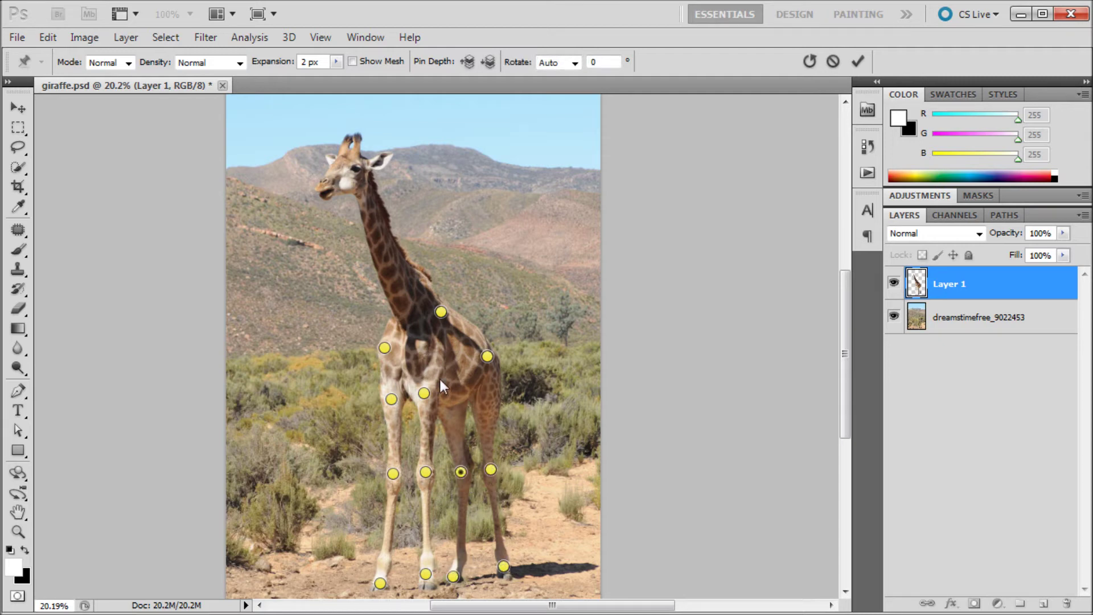
pyautogui.click(458, 406)
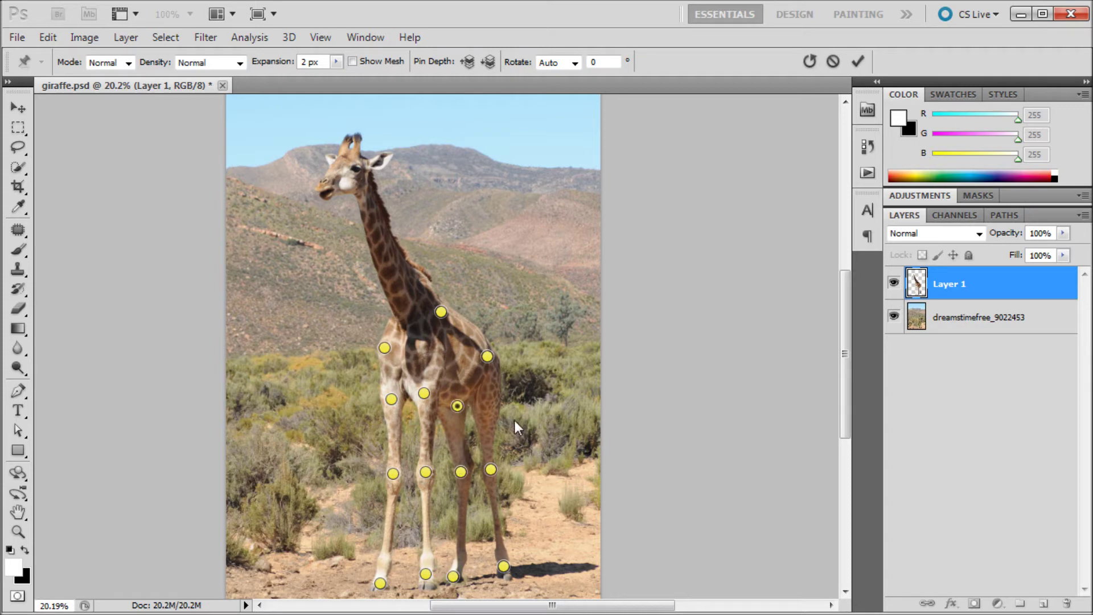
pyautogui.click(387, 257)
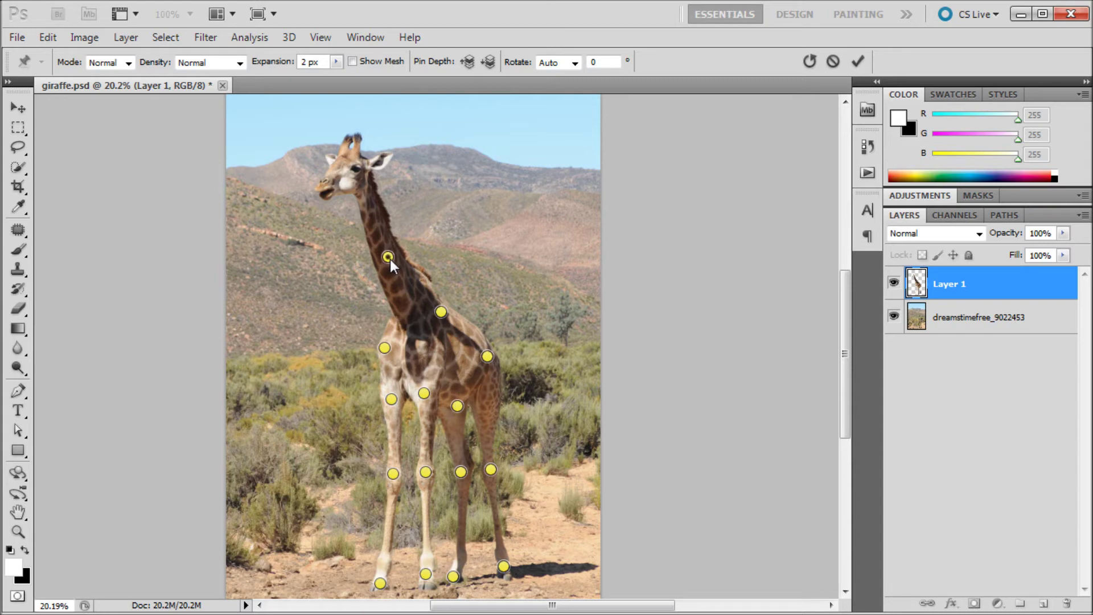
pyautogui.click(348, 176)
# - Drag the neck pins down-left and remove the head pin so the head drops lower
pyautogui.moveTo(349, 176)
pyautogui.mouseDown()
pyautogui.moveTo(339, 187)
pyautogui.moveTo(344, 179)
pyautogui.mouseUp()
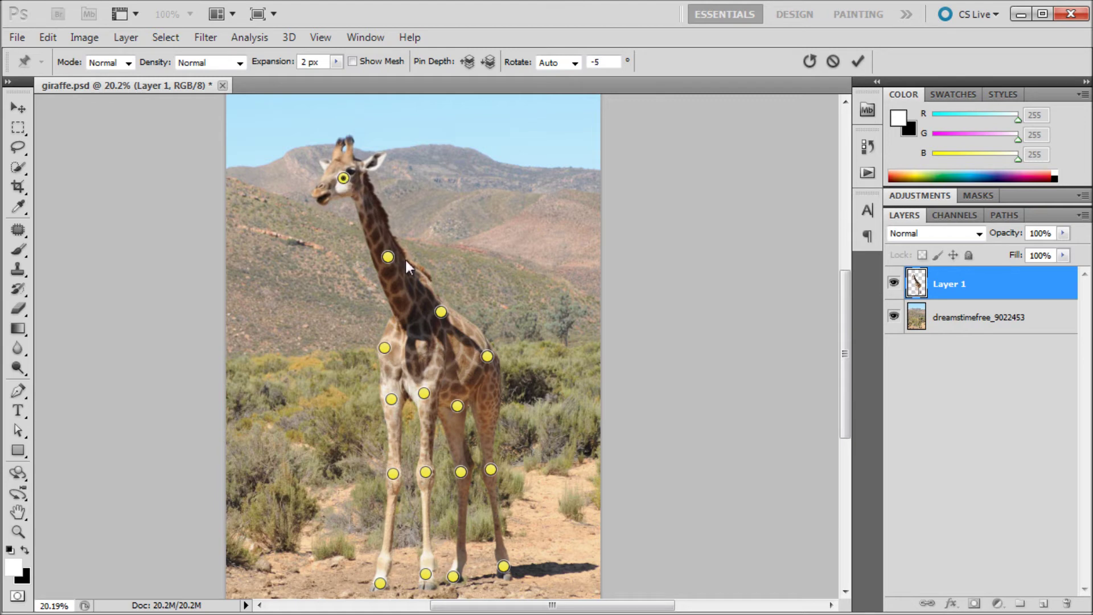
pyautogui.moveTo(386, 261); pyautogui.dragTo(360, 300)
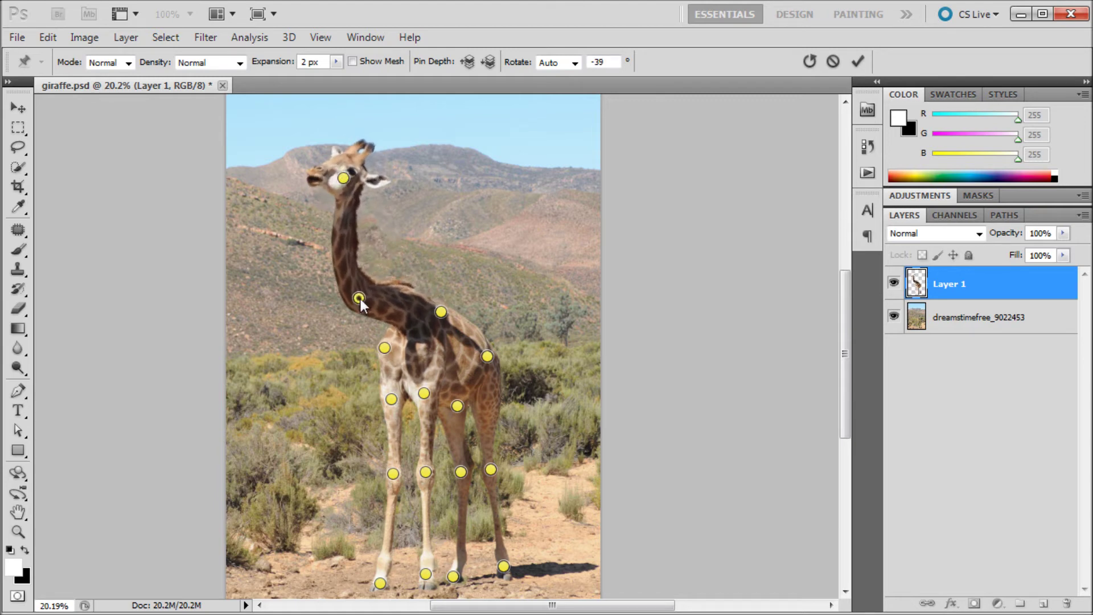
pyautogui.keyDown('alt'); pyautogui.click(349, 183); pyautogui.keyUp('alt')
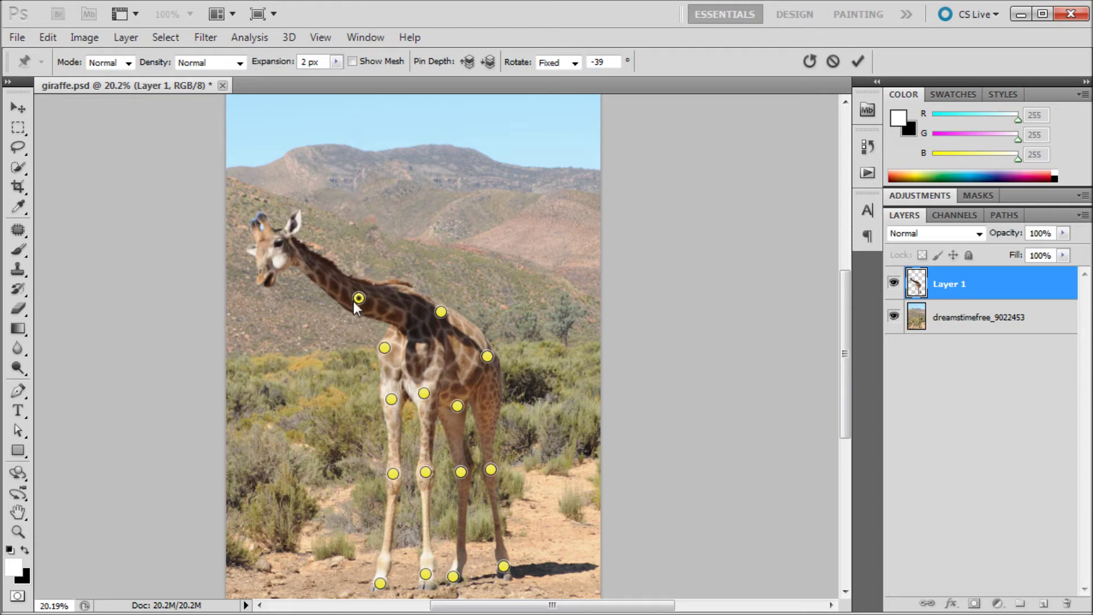
pyautogui.moveTo(355, 302); pyautogui.dragTo(354, 306)
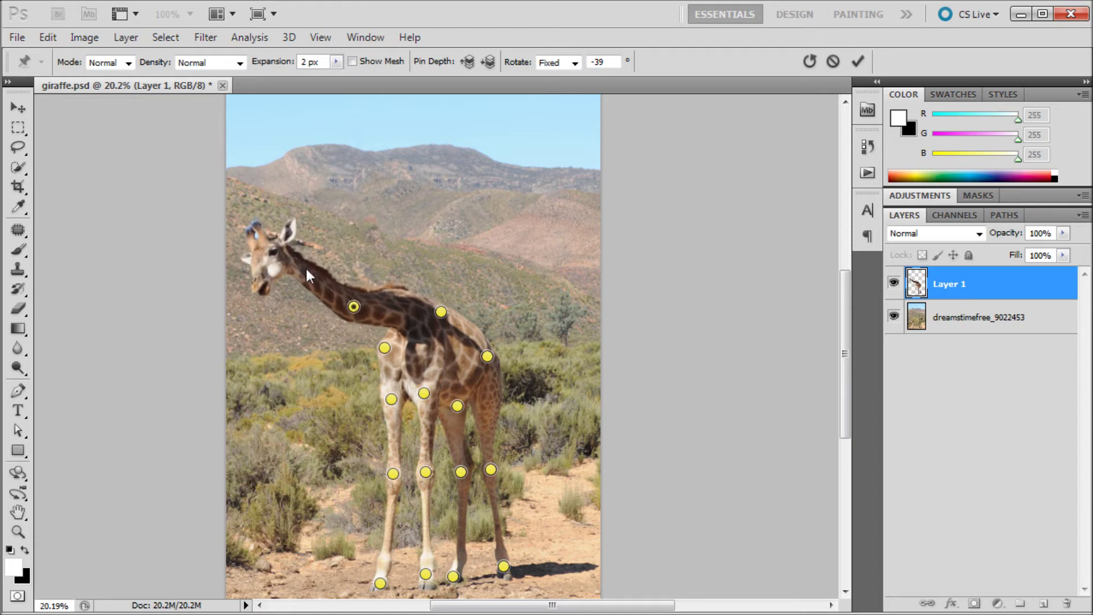
pyautogui.moveTo(295, 268); pyautogui.dragTo(296, 296)
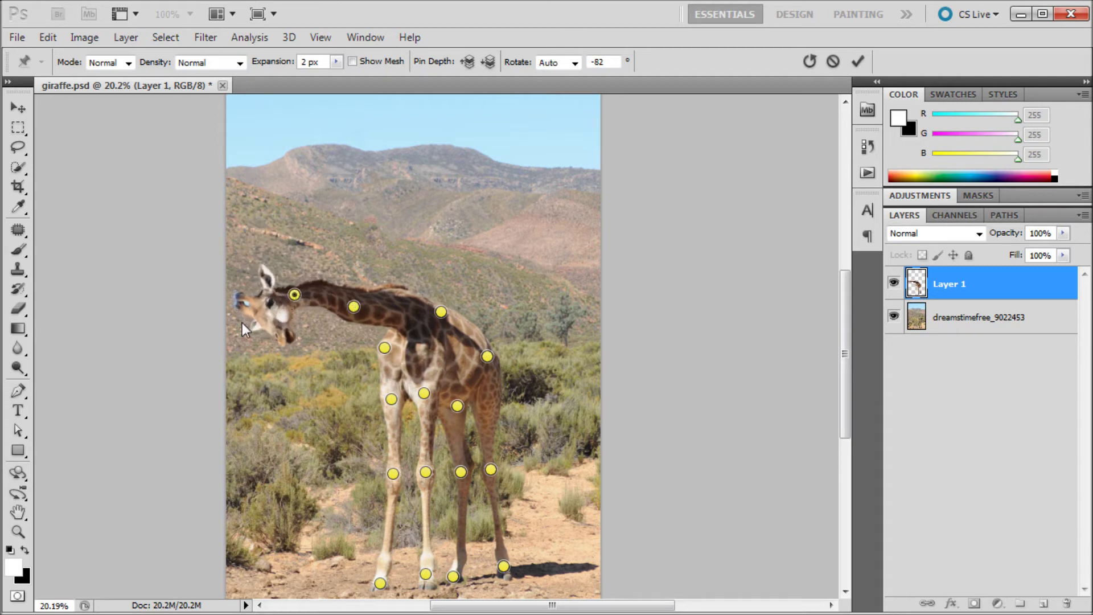
# - Re-pin the head, Alt-rotate it upright, remove the upper-neck pin and nudge the head into place
pyautogui.click(274, 316)
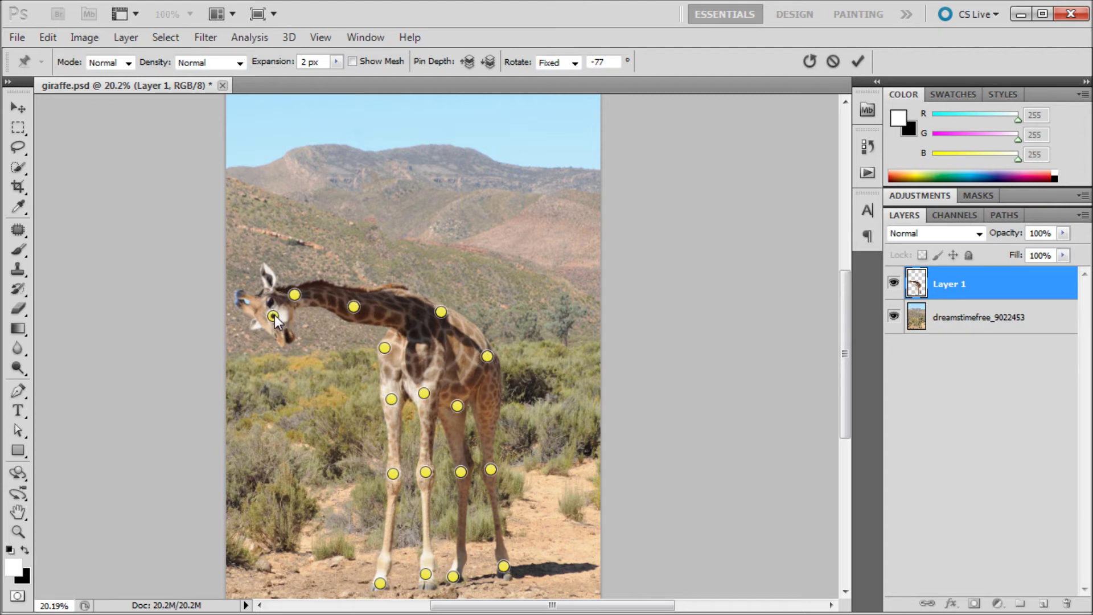
pyautogui.press('alt')
pyautogui.moveTo(278, 302); pyautogui.dragTo(255, 303)
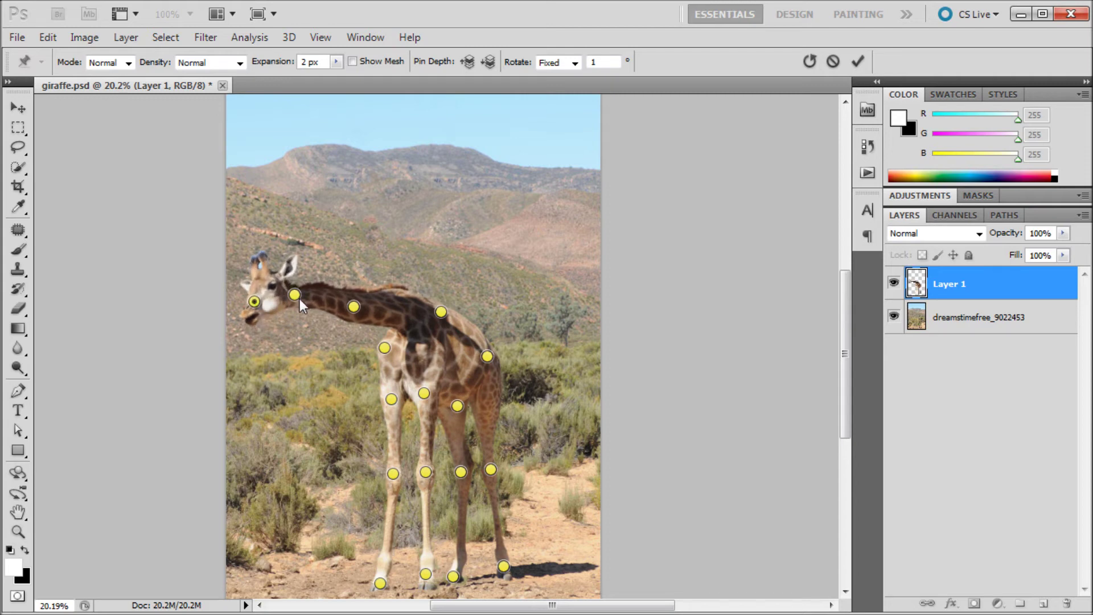
pyautogui.moveTo(300, 299); pyautogui.dragTo(299, 296)
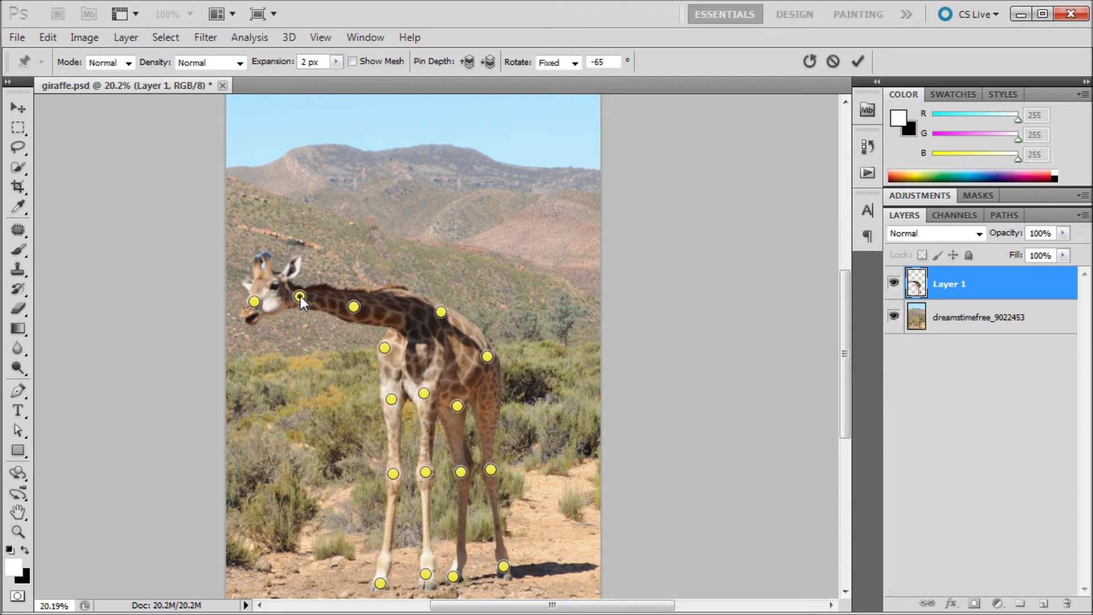
pyautogui.keyDown('alt'); pyautogui.click(300, 296); pyautogui.keyUp('alt')
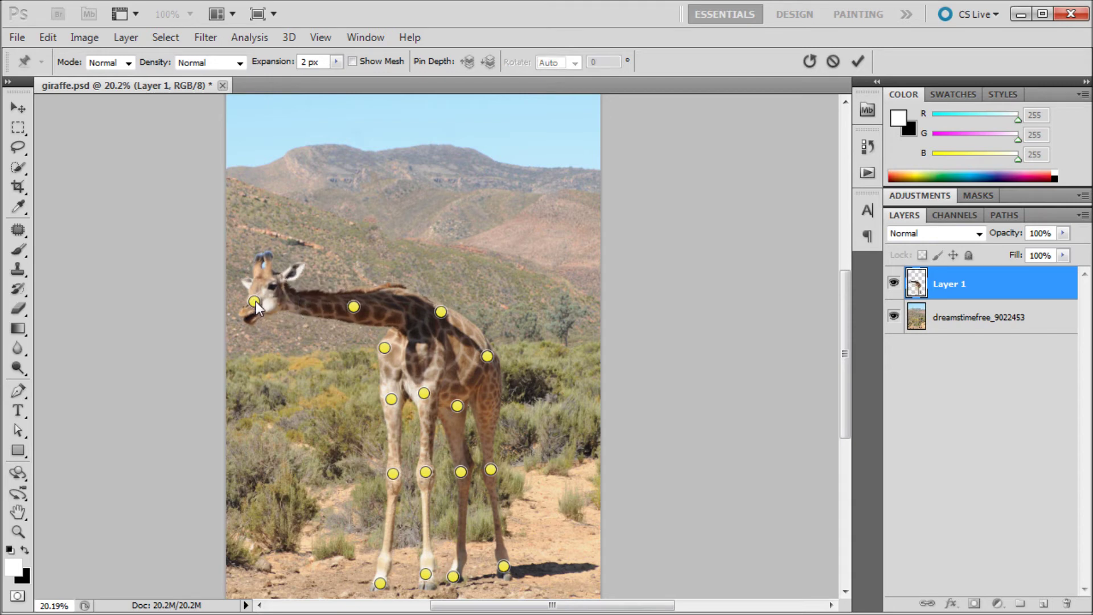
pyautogui.moveTo(255, 301); pyautogui.dragTo(262, 306)
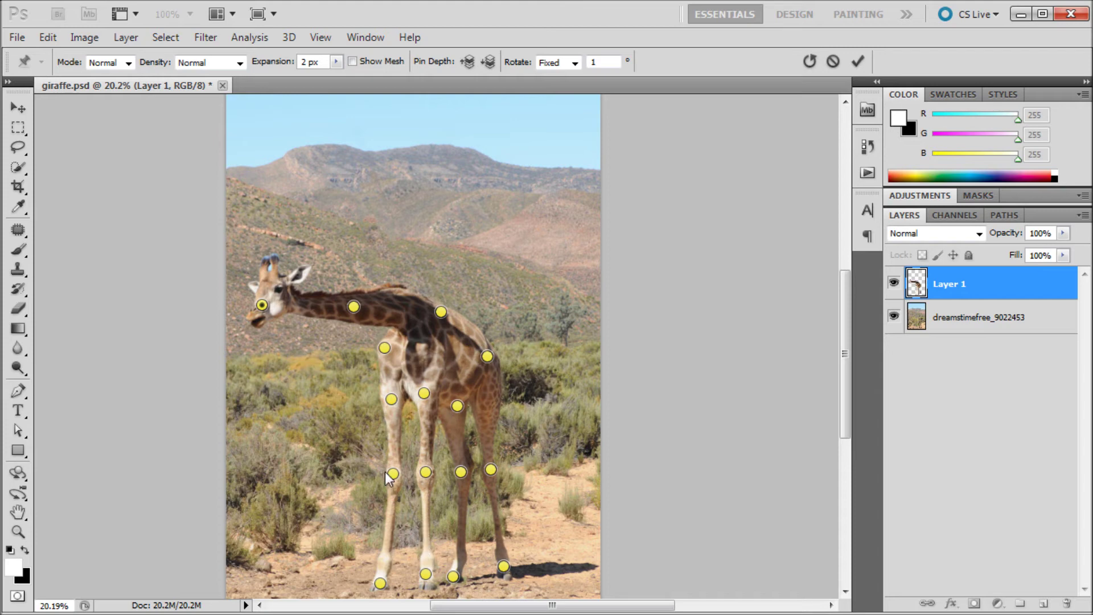
# - Drag the front knee and hoof pins up-left so the hoof sits beside the giraffe's mouth
pyautogui.moveTo(392, 473); pyautogui.dragTo(361, 446)
pyautogui.moveTo(379, 585); pyautogui.dragTo(271, 316)
pyautogui.moveTo(356, 444); pyautogui.dragTo(303, 364)
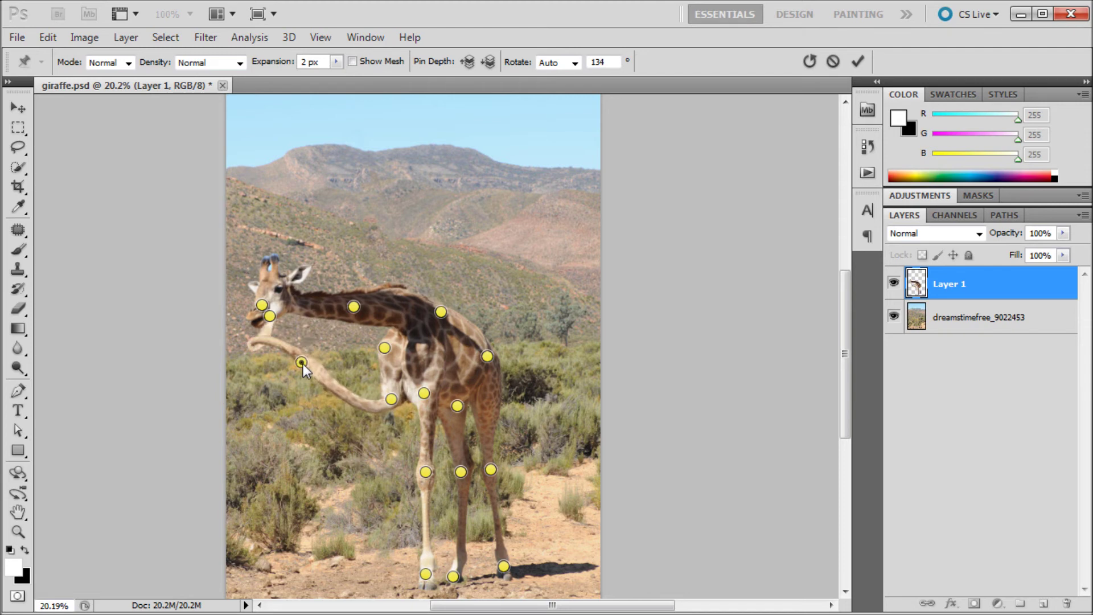
pyautogui.moveTo(271, 316); pyautogui.dragTo(335, 407)
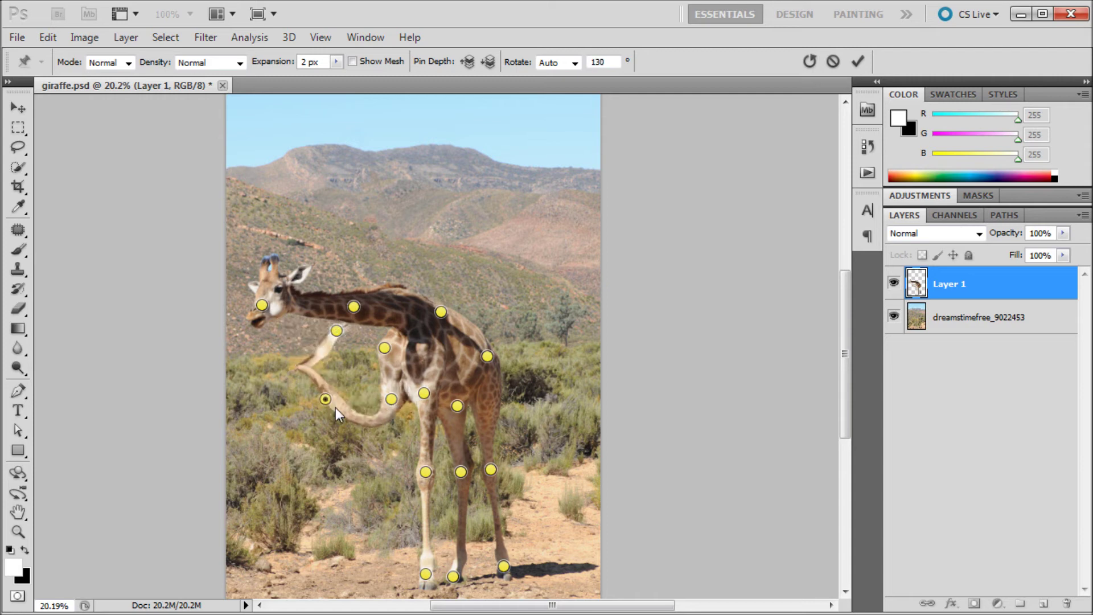
pyautogui.moveTo(337, 330); pyautogui.dragTo(291, 309)
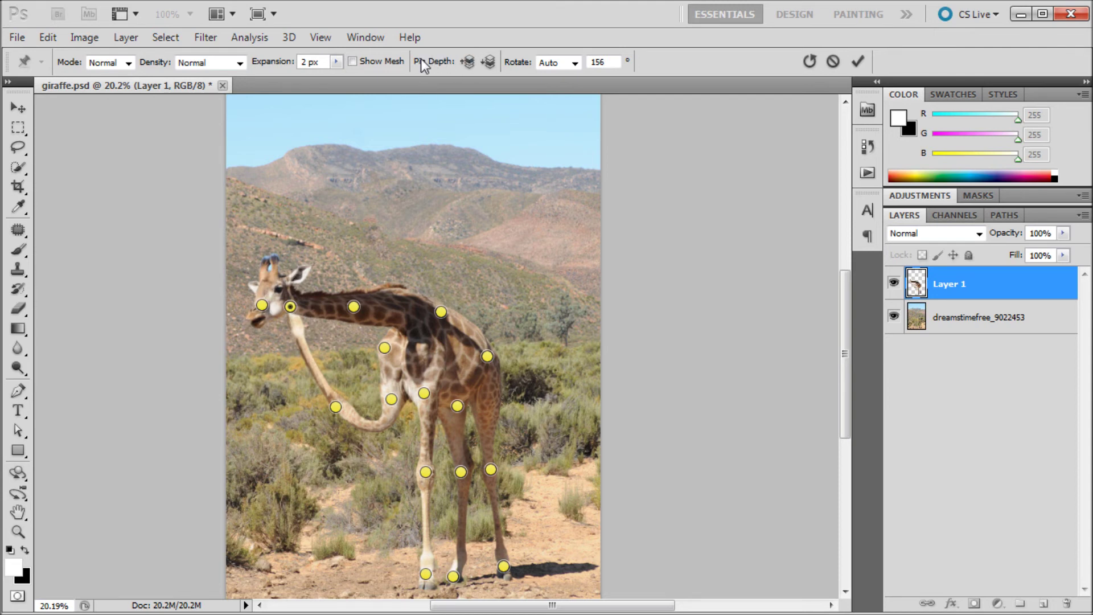
# - Set the raised leg's pin forward in Pin Depth and fine-tune its hoof and knee pins
pyautogui.click(463, 64)
pyautogui.moveTo(291, 308)
pyautogui.mouseDown()
pyautogui.moveTo(336, 316)
pyautogui.moveTo(300, 303)
pyautogui.mouseUp()
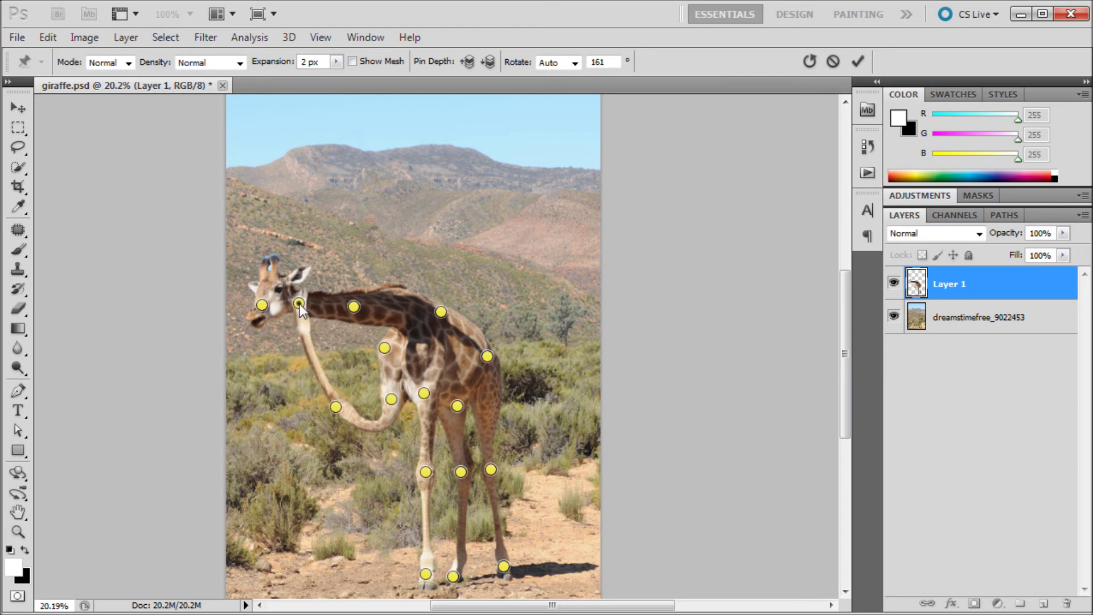
pyautogui.moveTo(334, 407); pyautogui.dragTo(326, 378)
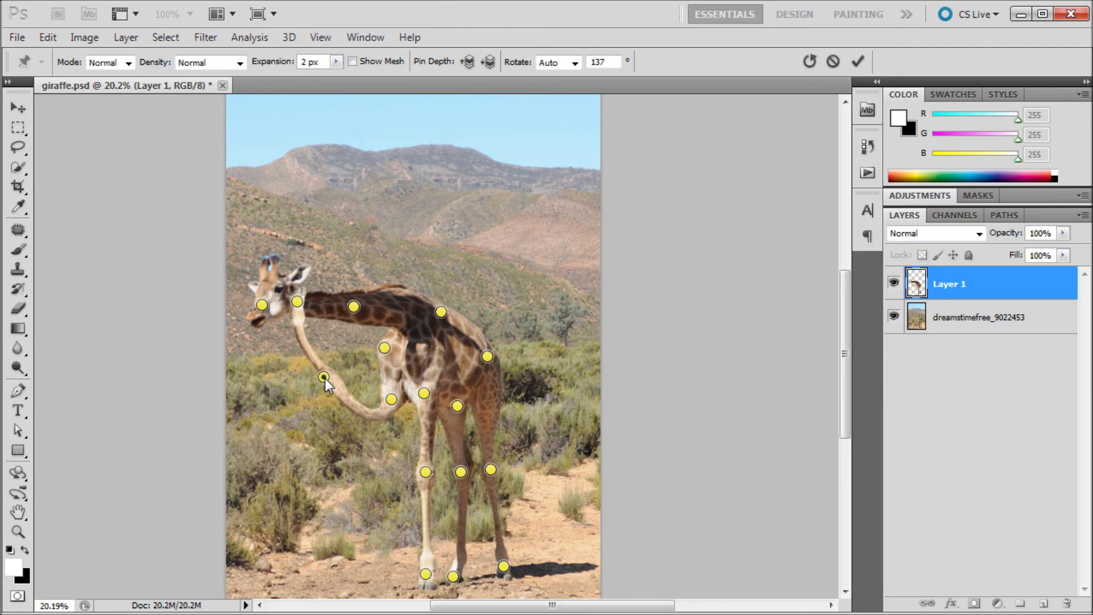
pyautogui.moveTo(298, 301); pyautogui.dragTo(296, 297)
pyautogui.moveTo(322, 378); pyautogui.dragTo(326, 381)
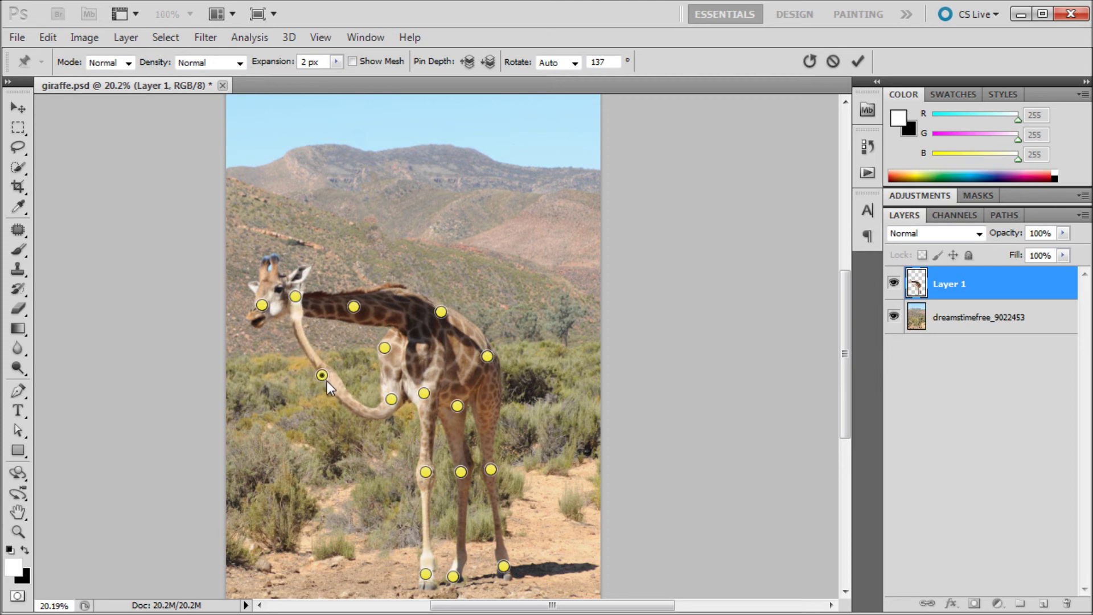